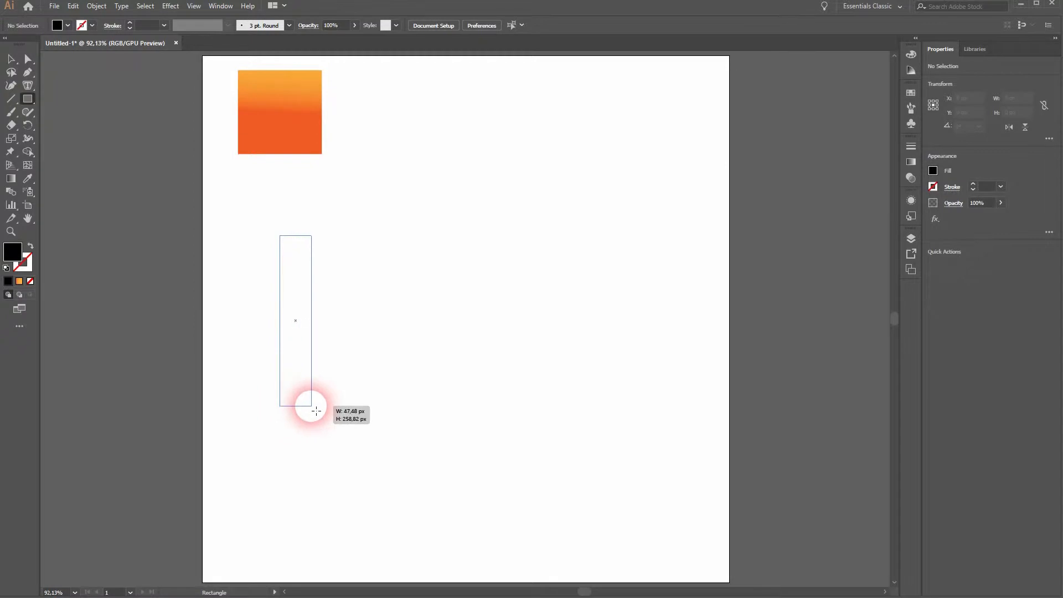
Duplicate the black bar flush against its right edge and fill the copy red
key("v")
left_click_drag(298, 358, 325, 355)
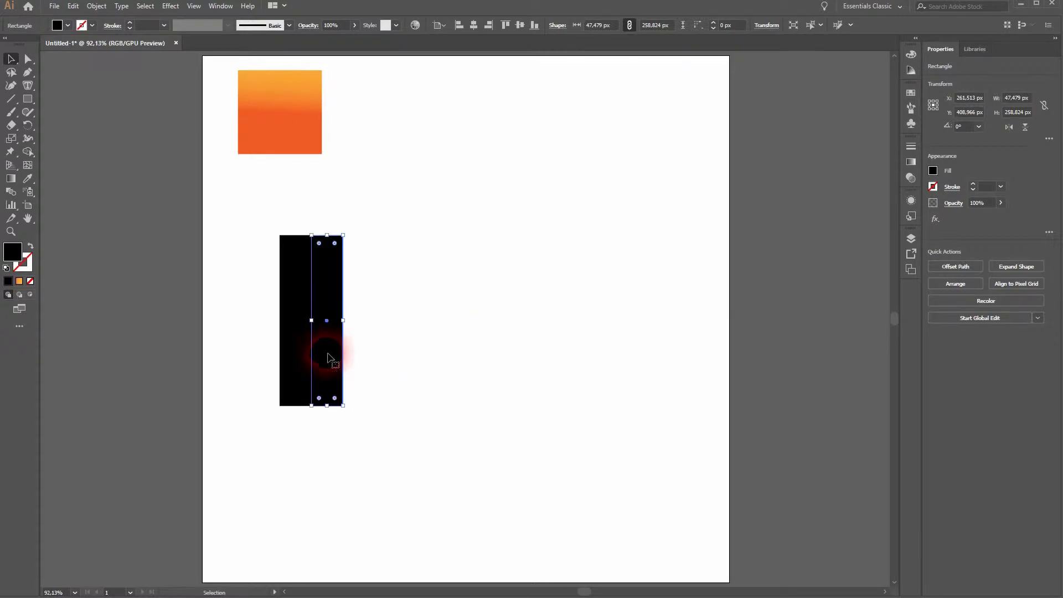
left_click(67, 25)
left_click(46, 48)
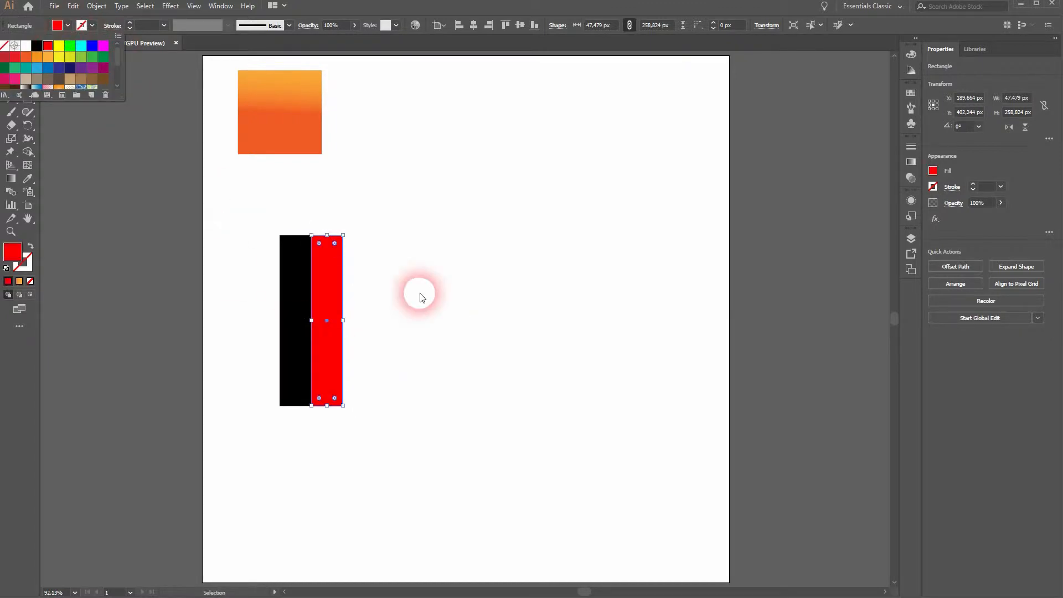
left_click(437, 363)
left_click(268, 449)
Rotate the black and red bars together by 90° and enlarge them into a horizontal pair about 590 px long and 67 px high
left_click_drag(268, 448, 451, 220)
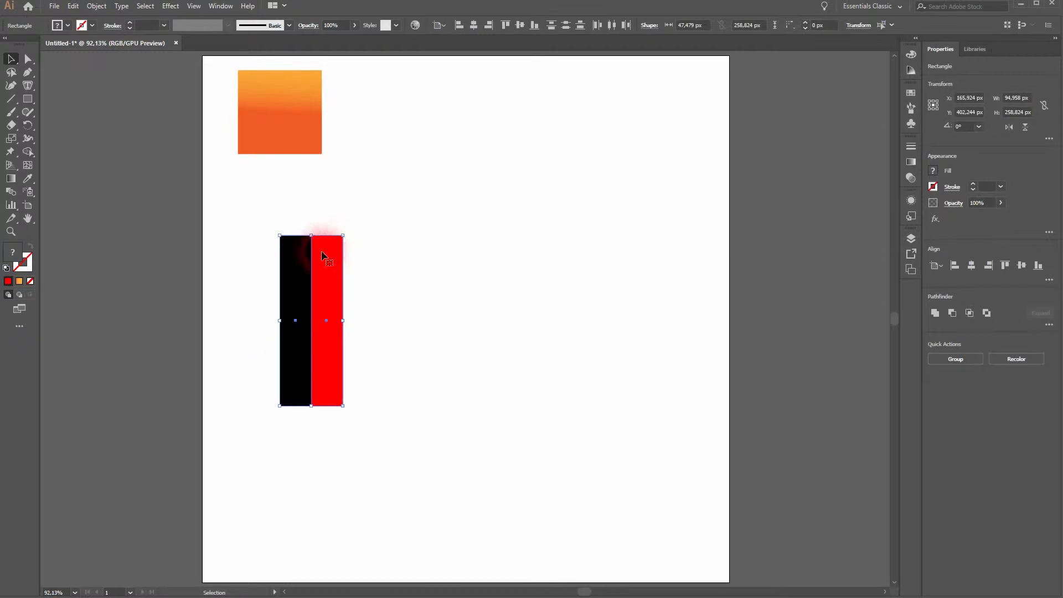
left_click_drag(346, 227, 421, 375)
left_click_drag(555, 396, 655, 396)
left_click_drag(466, 371, 459, 374)
Duplicate the horizontal bar pair above the original, set the copy's rotation to 30° and move it to cross the original's right end
left_click_drag(377, 478, 506, 273)
left_click_drag(412, 386, 400, 247)
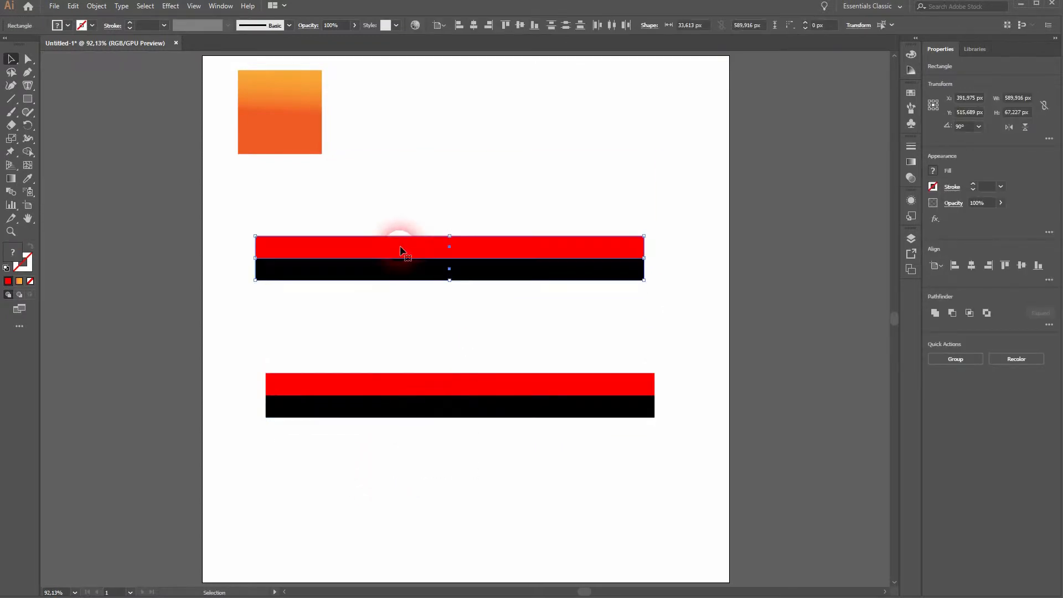
left_click(979, 127)
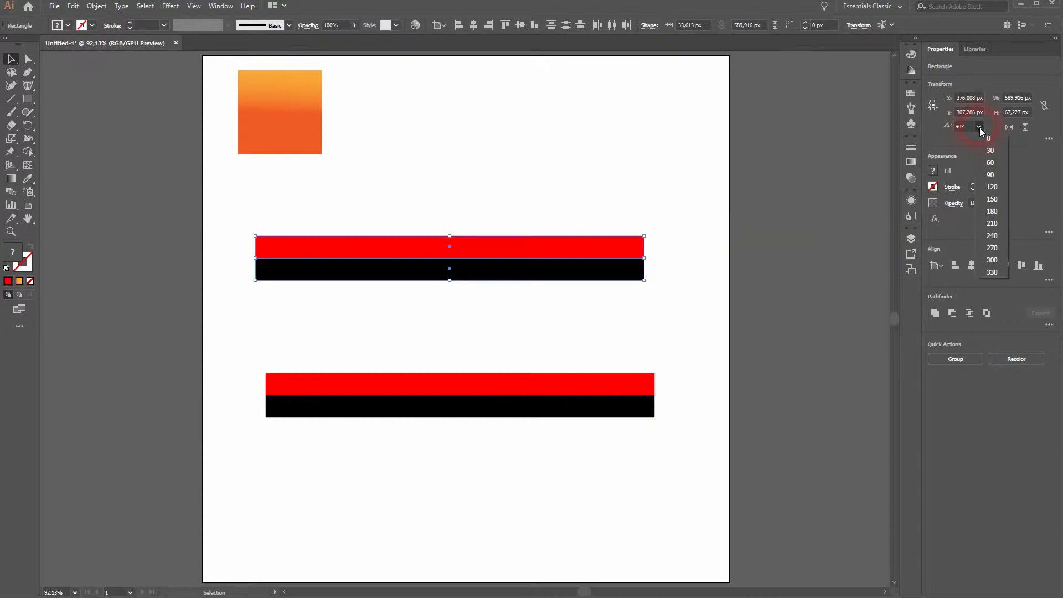
left_click(999, 151)
left_click_drag(443, 215, 530, 234)
Reflect a copy of the slanted bar pair across the vertical axis and move it left to complete the triangle
right_click(530, 234)
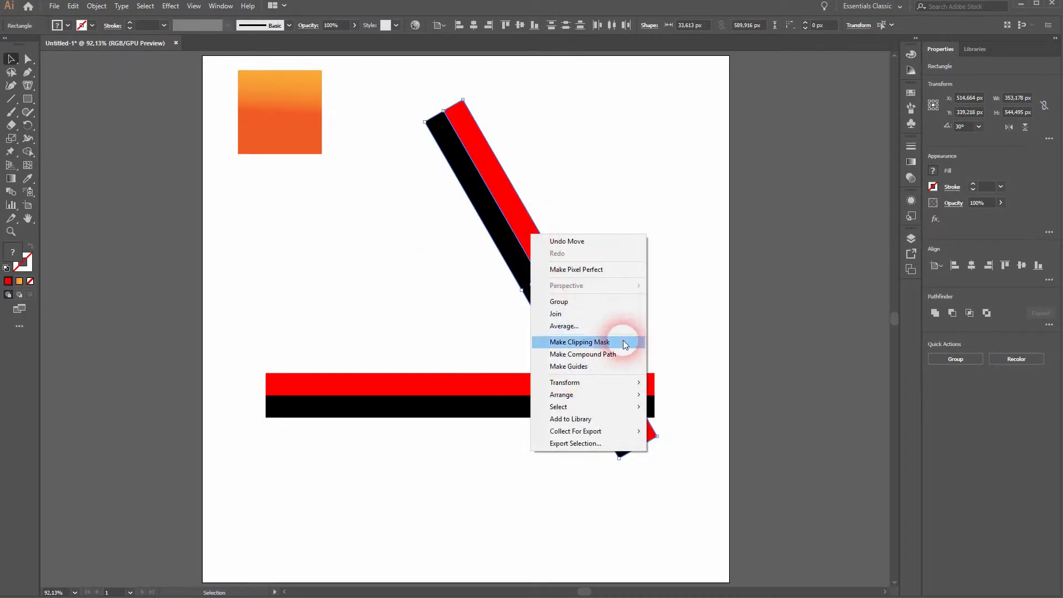
mouse_move(622, 383)
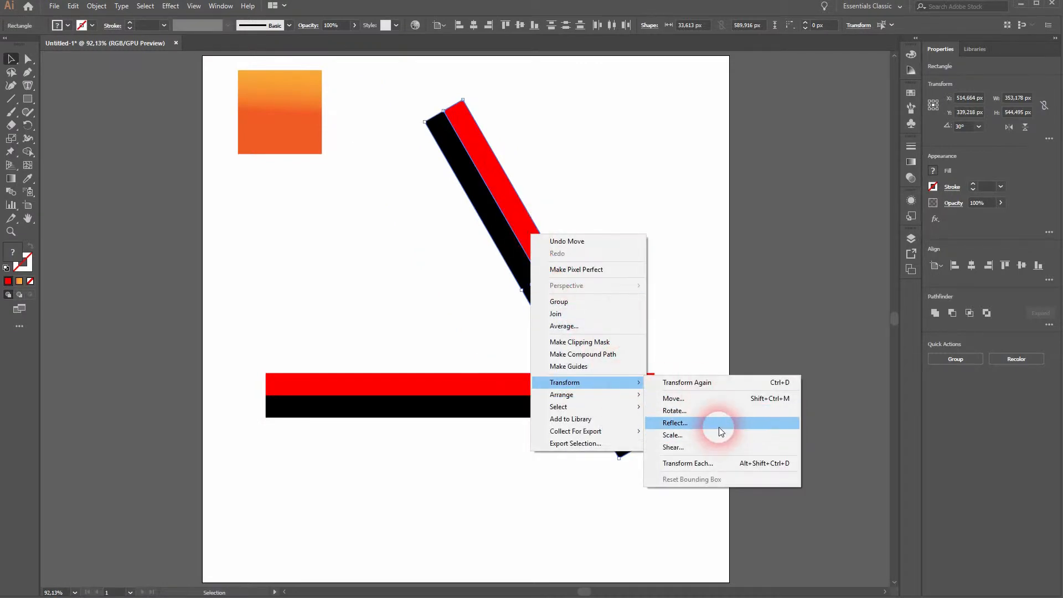
left_click(711, 422)
left_click(879, 280)
left_click(851, 254)
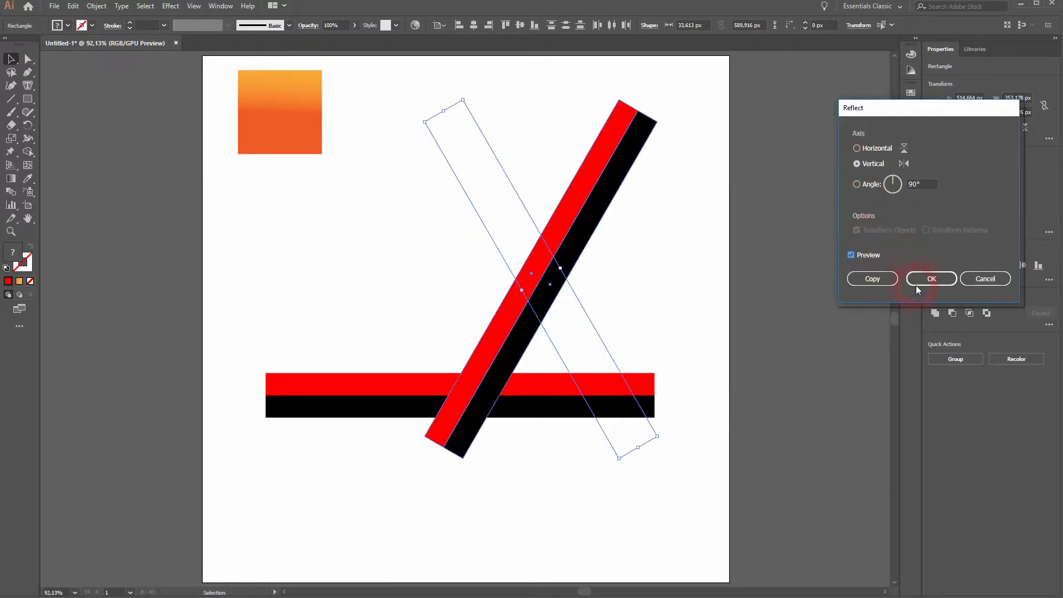
left_click(880, 278)
left_click_drag(495, 350, 380, 350)
left_click(484, 497)
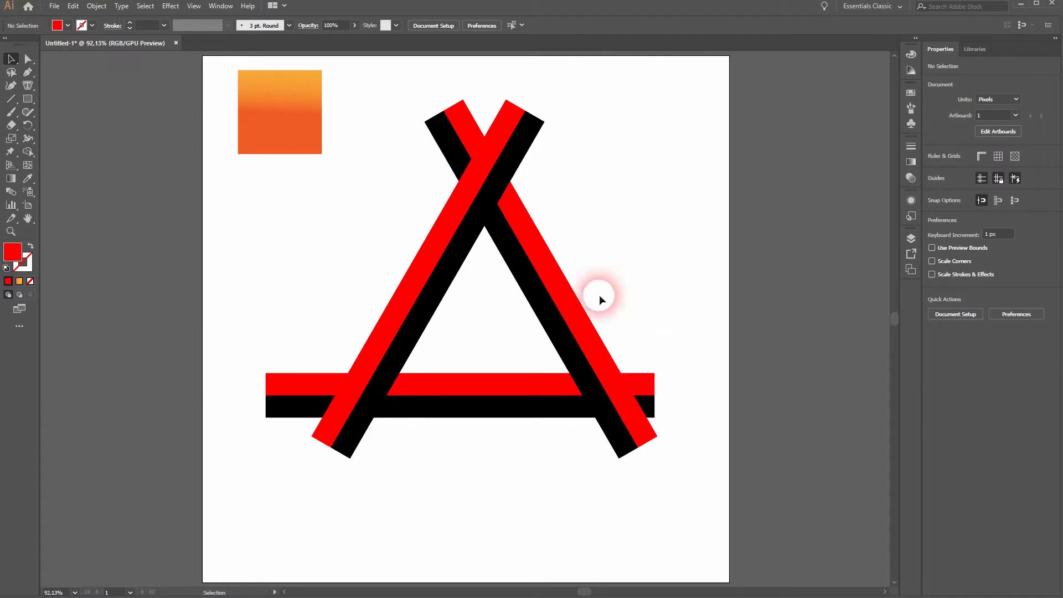
Remove the bar ends protruding beyond the triangle's three corners with the Shape Builder tool and deselect
left_click_drag(350, 457, 668, 108)
left_click_drag(27, 152, 61, 145)
mouse_move(471, 108)
left_mouse_down()
mouse_move(431, 173)
mouse_move(491, 121)
mouse_move(526, 158)
left_mouse_up()
mouse_move(640, 375)
left_mouse_down()
mouse_move(653, 410)
mouse_move(636, 449)
left_mouse_up()
mouse_move(346, 446)
left_mouse_down()
mouse_move(304, 426)
mouse_move(296, 310)
left_mouse_up()
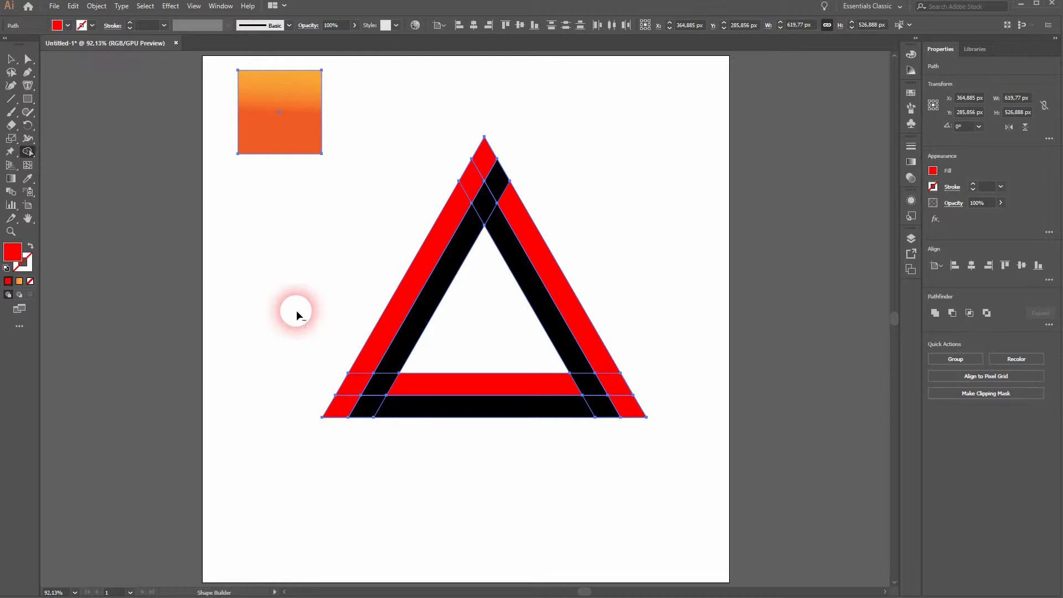
left_click(18, 58)
left_click(294, 481)
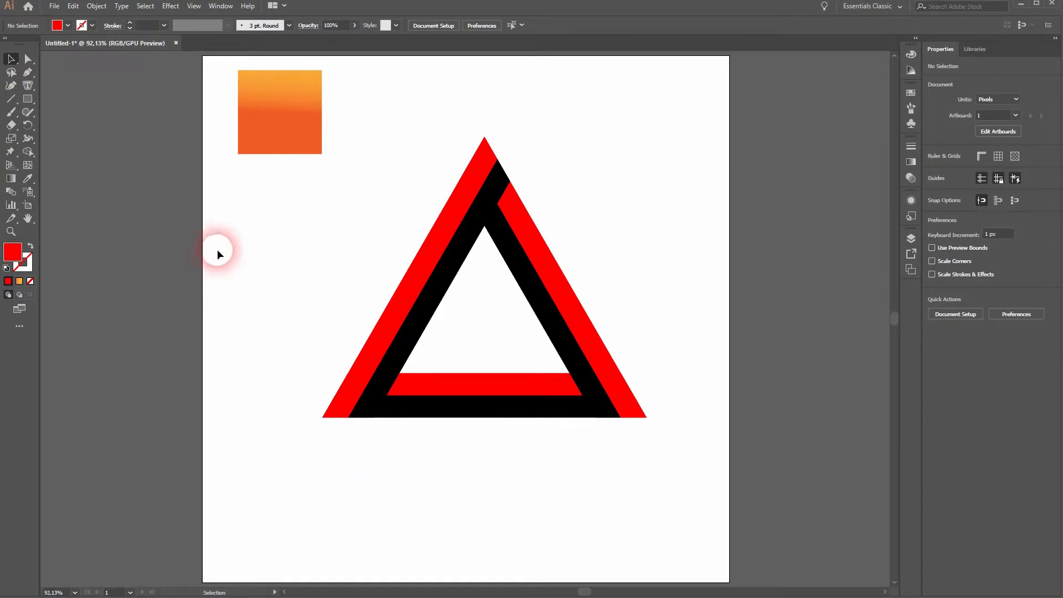
Draw a Pen line across the triangle's lower-left tip, from the red-black junction on the base to the outer edge
left_click(27, 72)
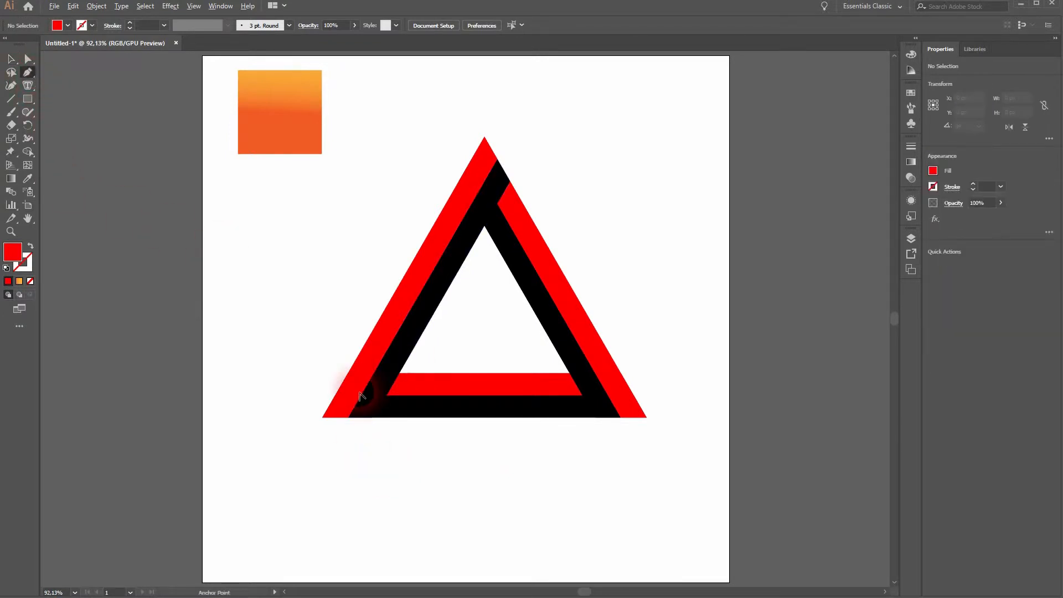
scroll(366, 410, "up", 4)
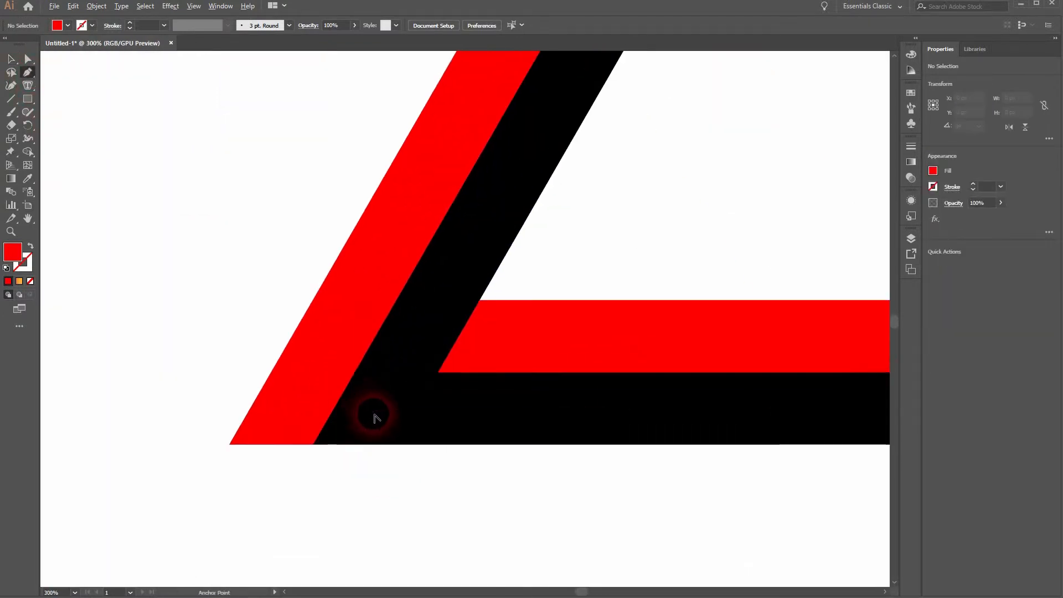
left_click(312, 444)
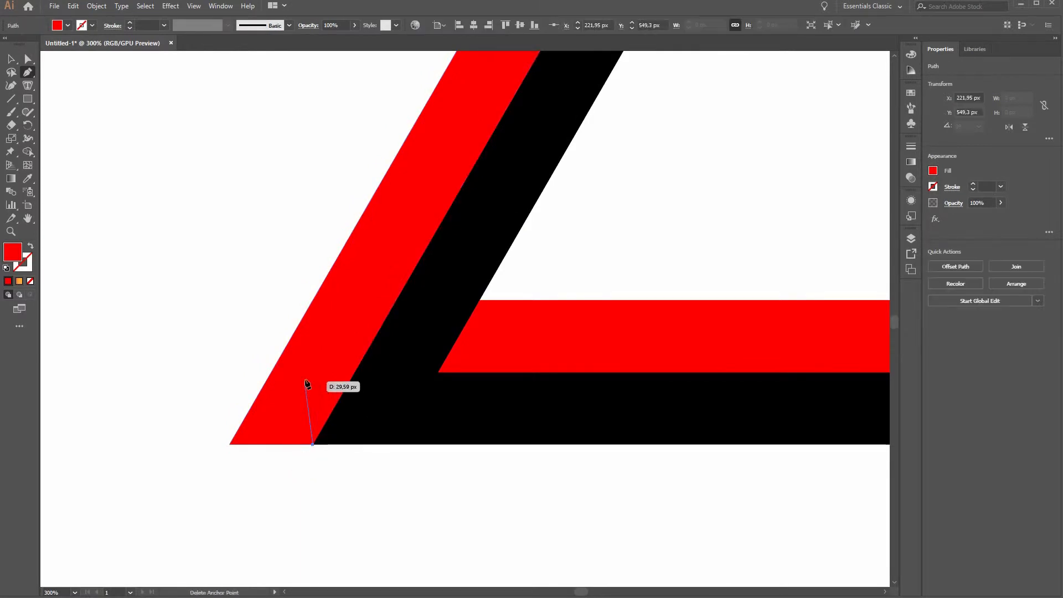
left_click(271, 372)
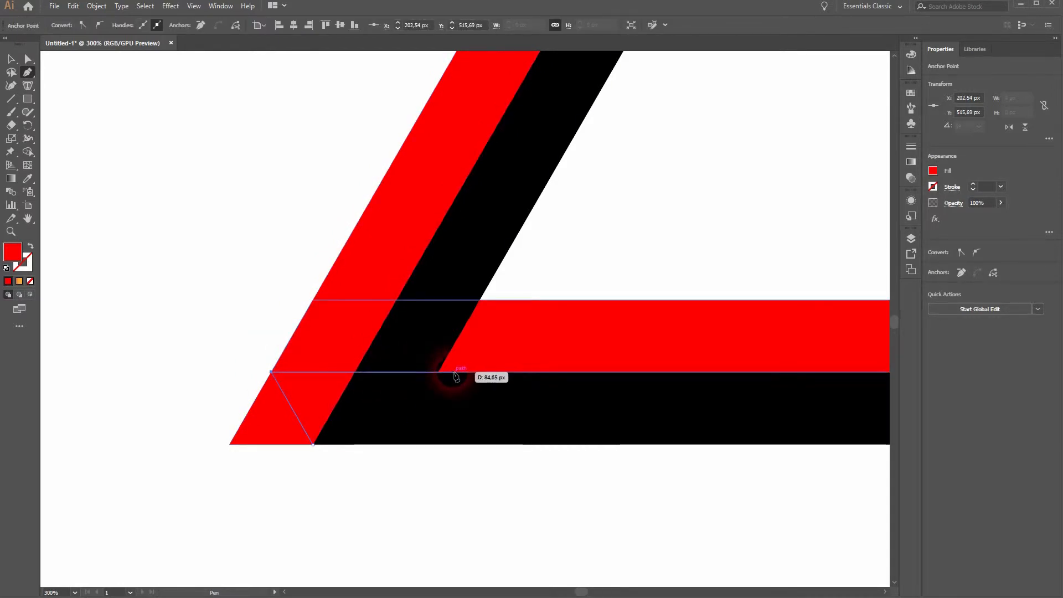
key("v")
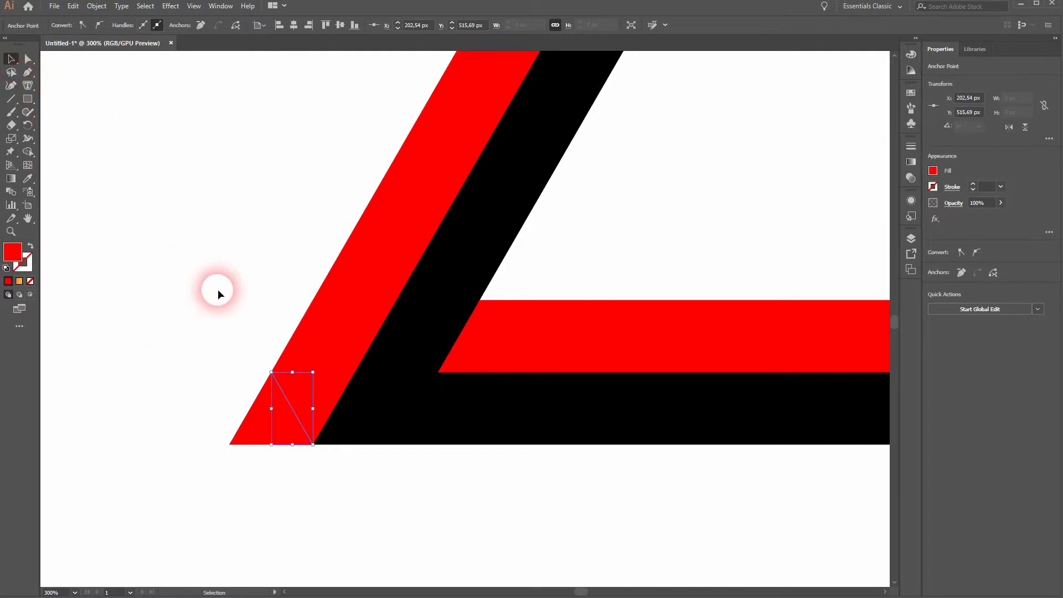
left_click(194, 6)
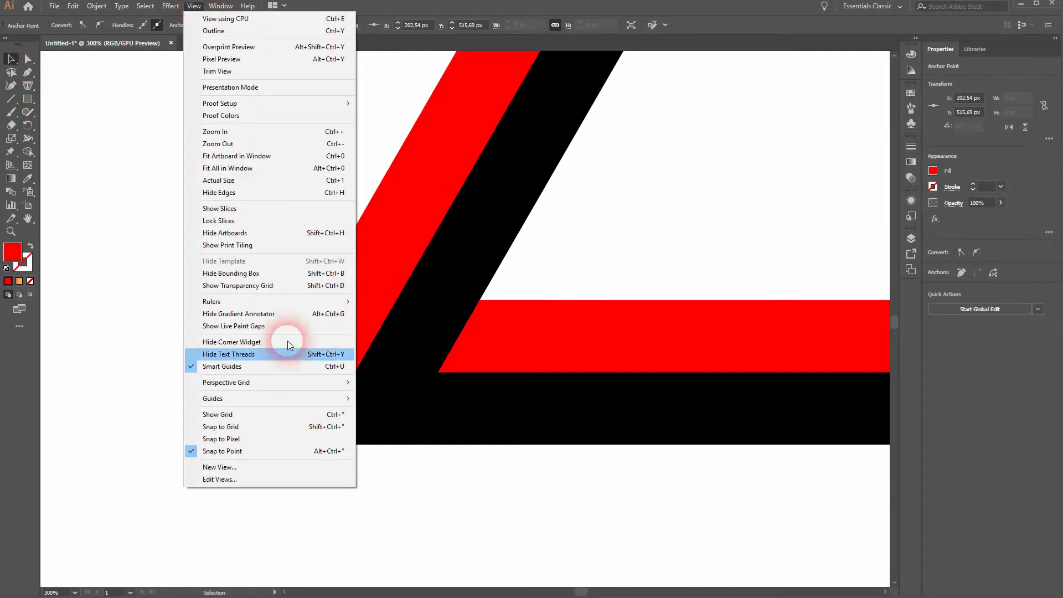
left_click(9, 67)
left_click(257, 450)
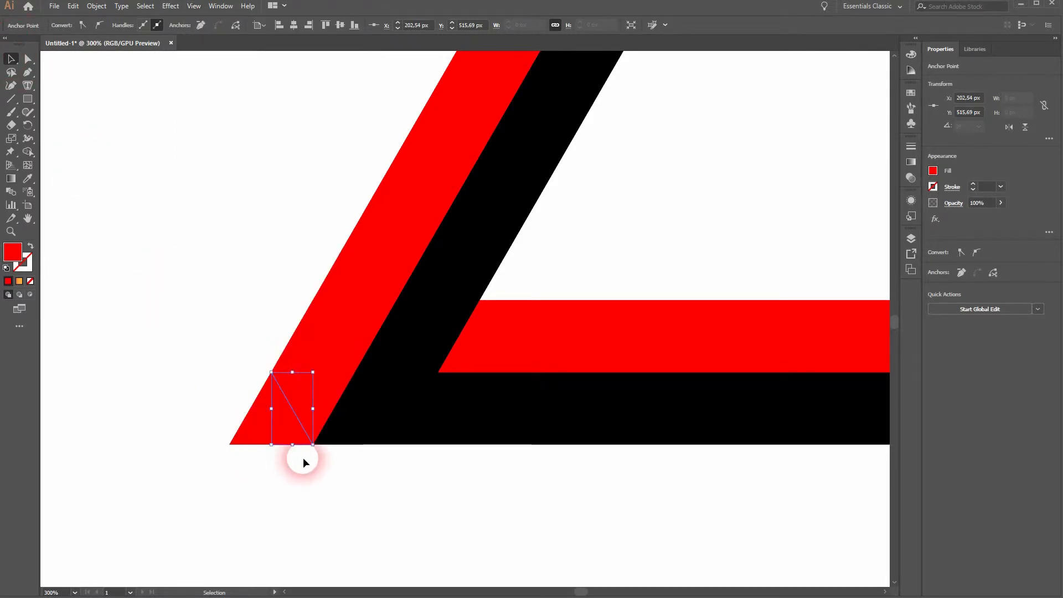
Cut off the lower-left tip outside the drawn line with the Shape Builder tool and deselect
left_click_drag(175, 486, 392, 309)
left_click(29, 155)
left_click(280, 432, "alt")
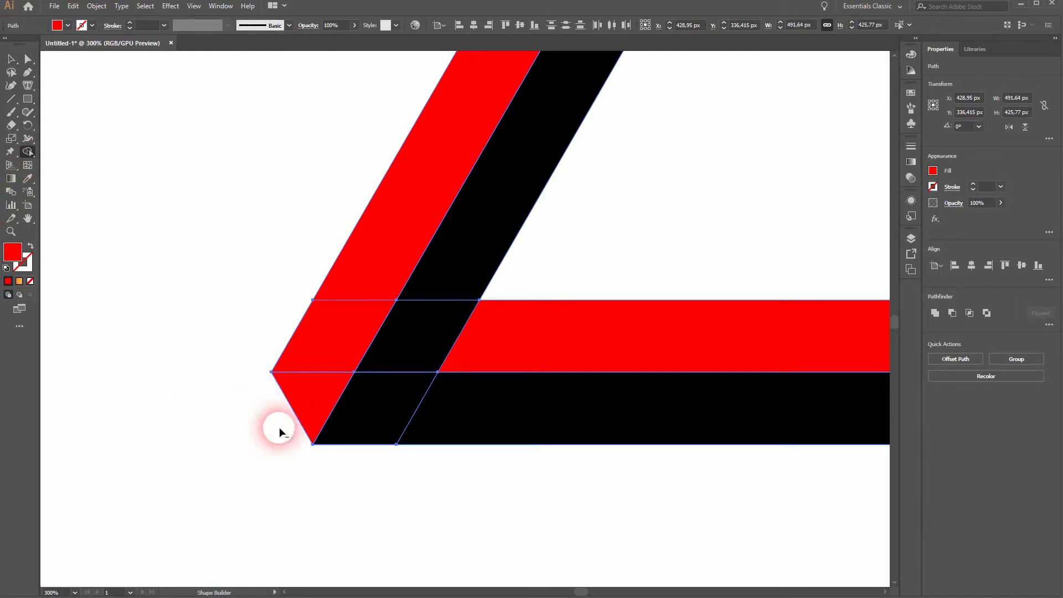
left_click(277, 536)
key("v")
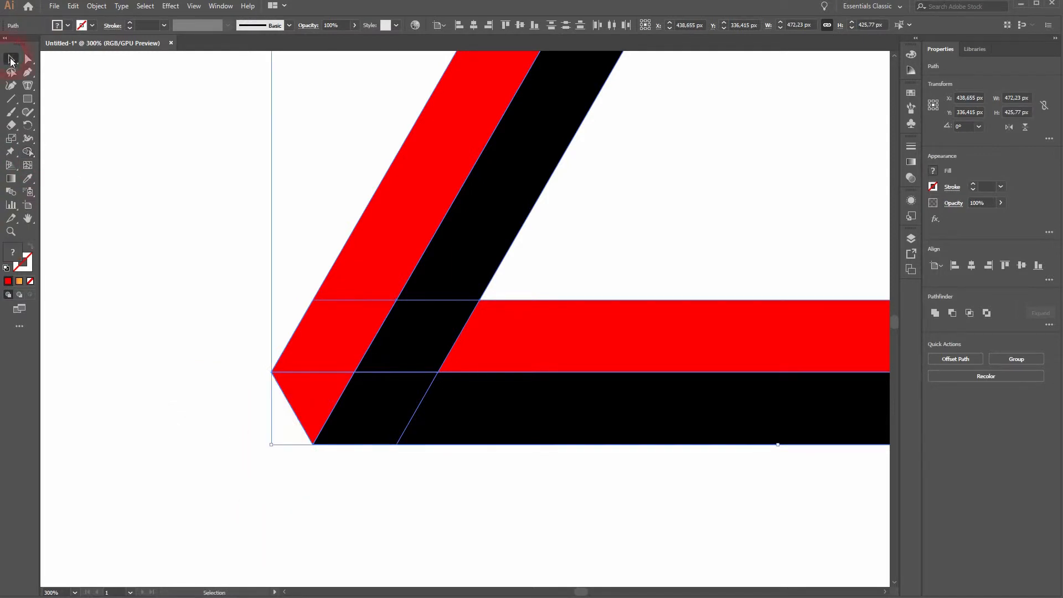
left_click(450, 498)
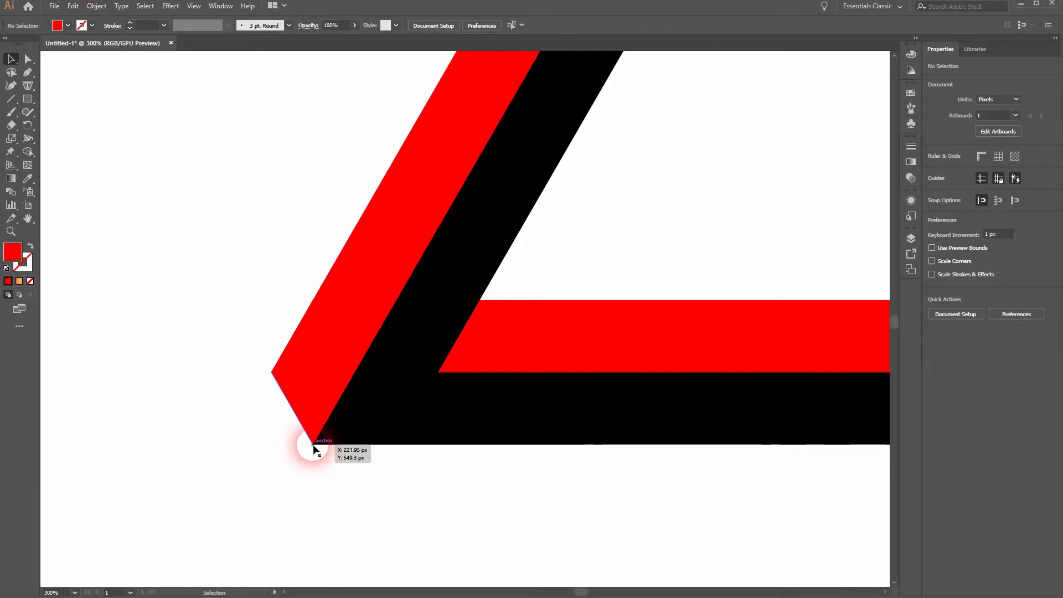
Draw a matching Pen line across the triangle's lower-right tip and cut off the tip with the Shape Builder tool
left_click_drag(686, 499, 286, 484)
left_click_drag(724, 493, 601, 483)
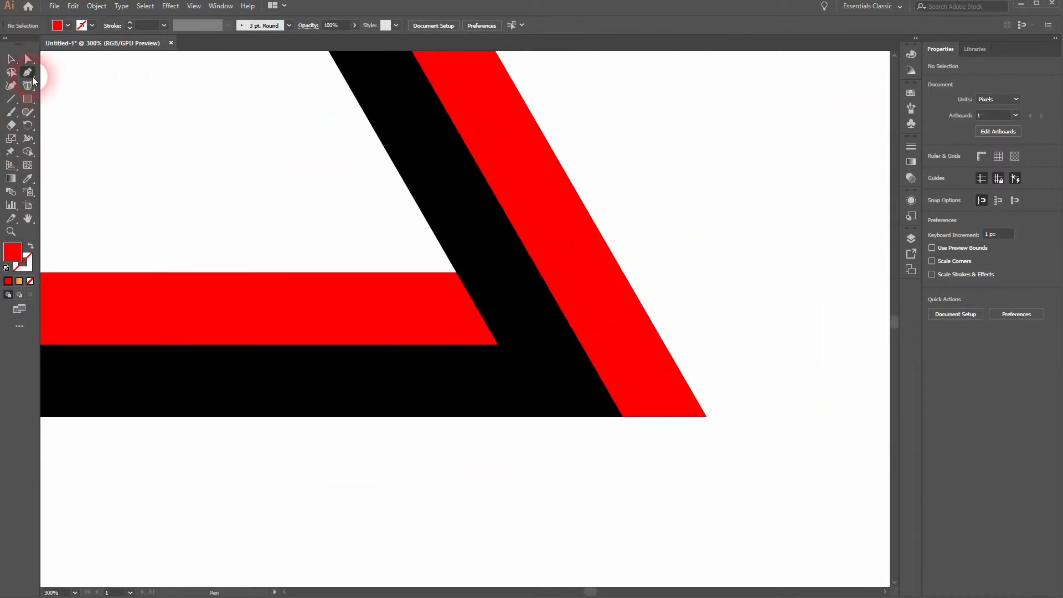
left_click(623, 415)
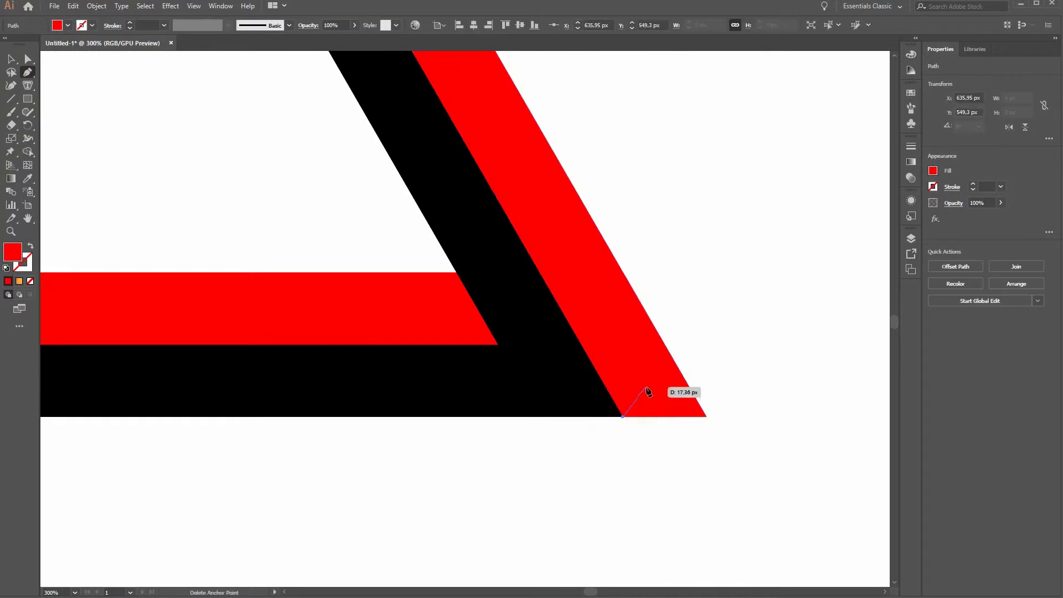
left_click(665, 344)
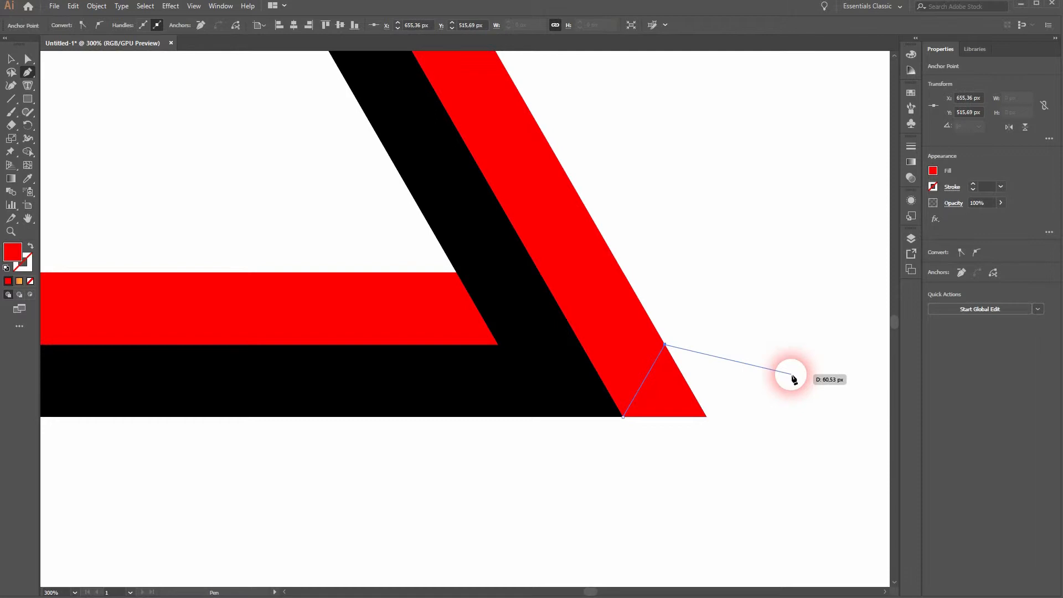
key("v")
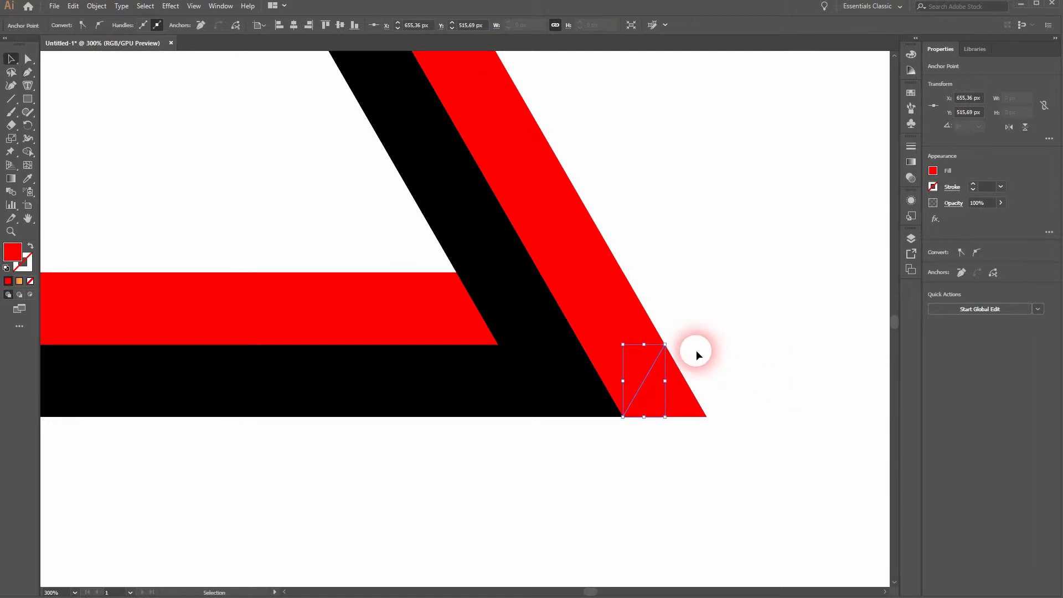
left_click_drag(577, 486, 801, 239)
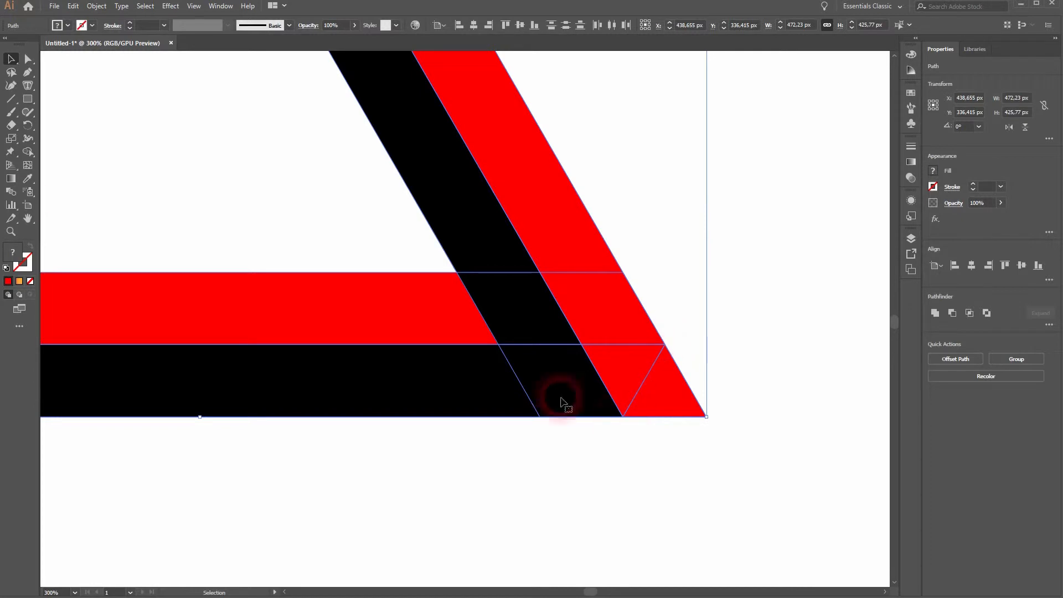
left_click(28, 151)
left_click(673, 410, "alt")
Draw a horizontal Pen line across the triangle's apex, level with the upper end of the black bar
left_click_drag(264, 182, 403, 441)
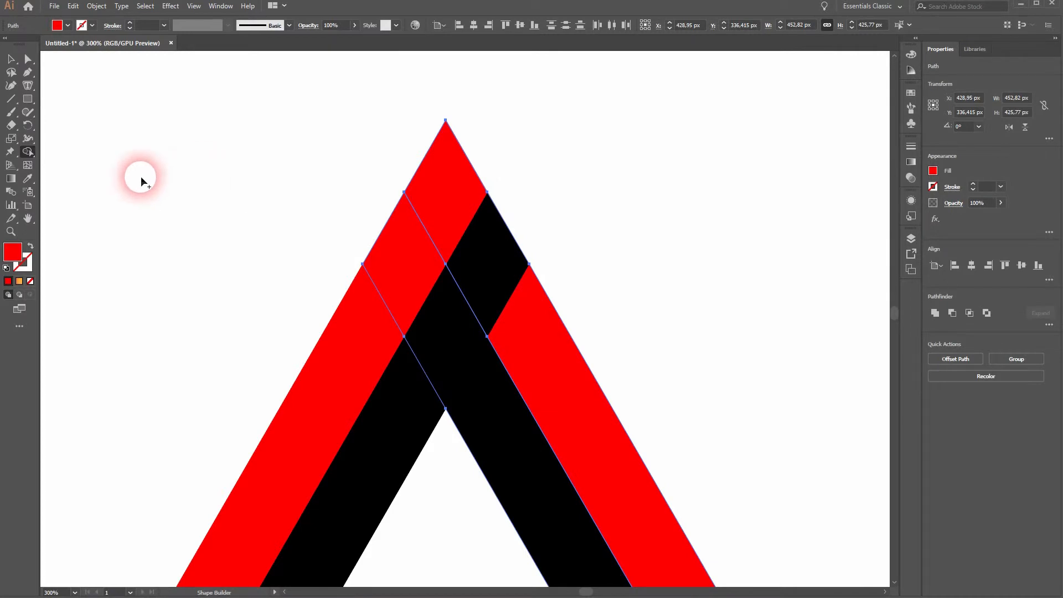
left_click(27, 72)
left_click(11, 60)
left_click(201, 113)
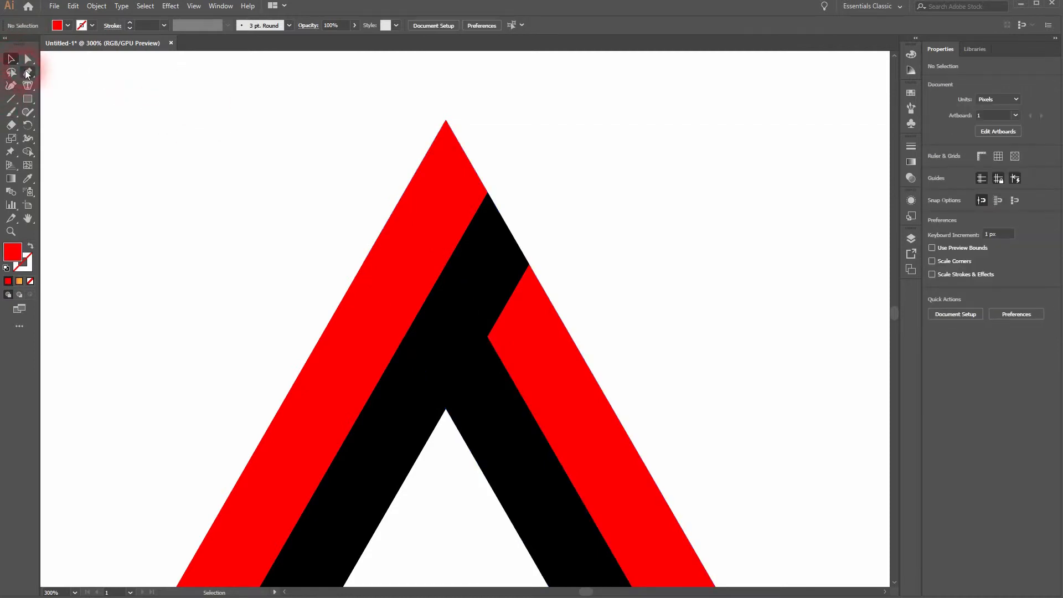
left_click(27, 72)
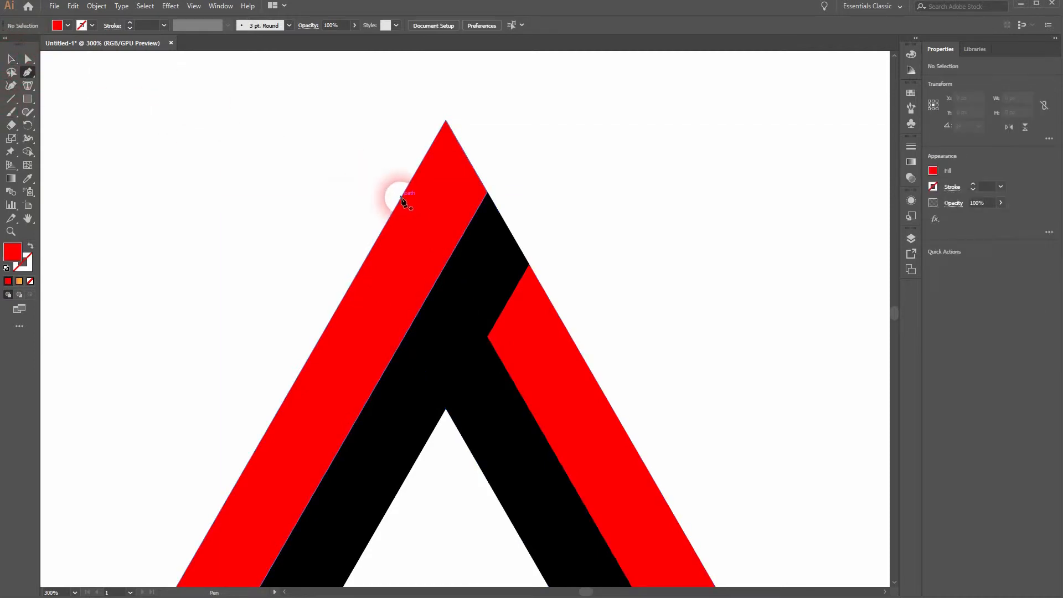
left_click(403, 192)
left_click(487, 192)
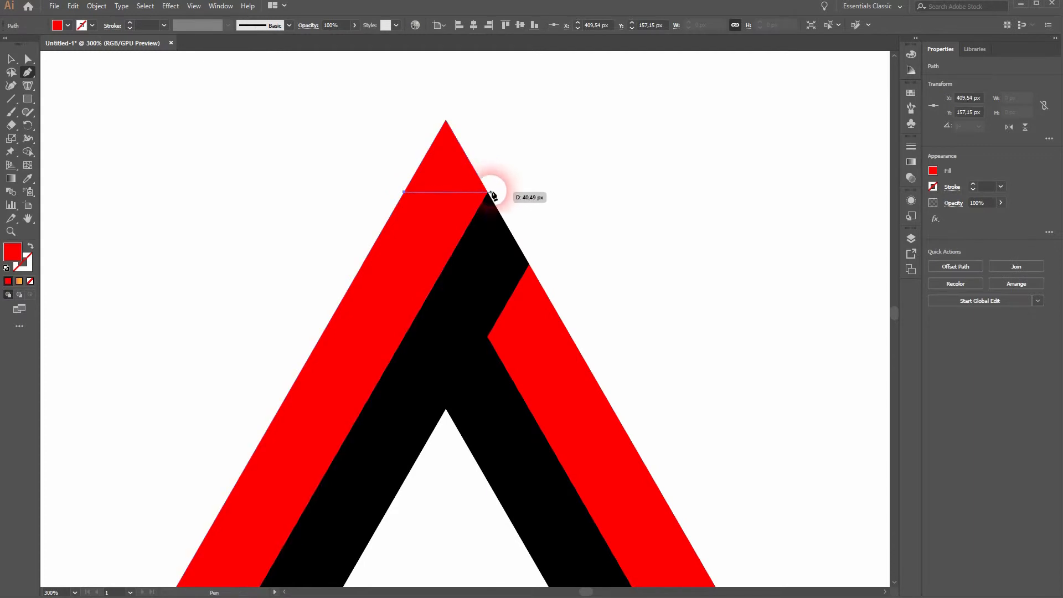
left_click_drag(487, 192, 703, 193)
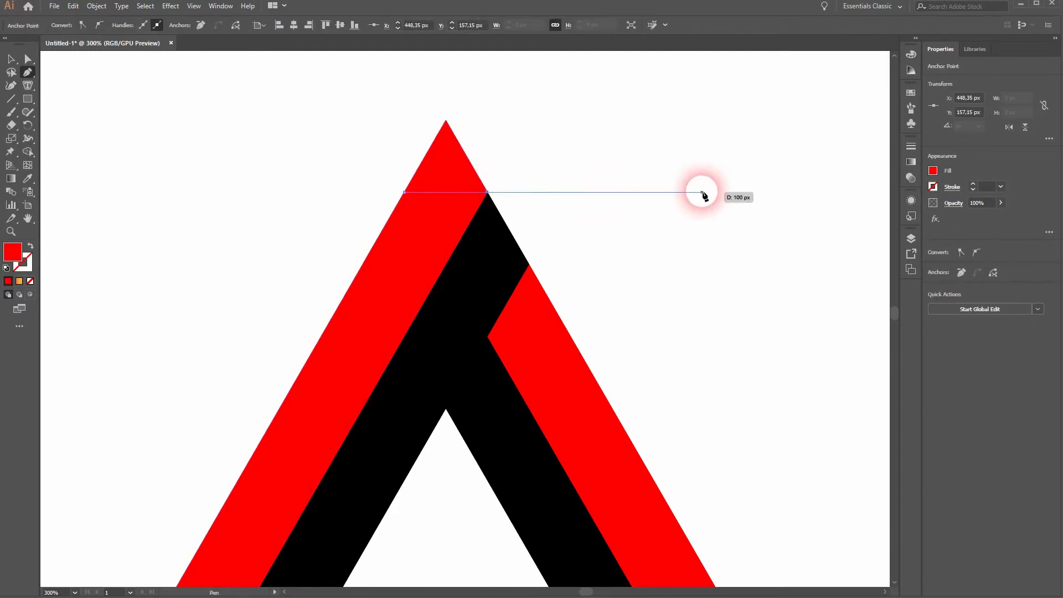
key("v")
Select all the artwork and cut off the apex above the horizontal line with the Shape Builder tool
key("ctrl+a")
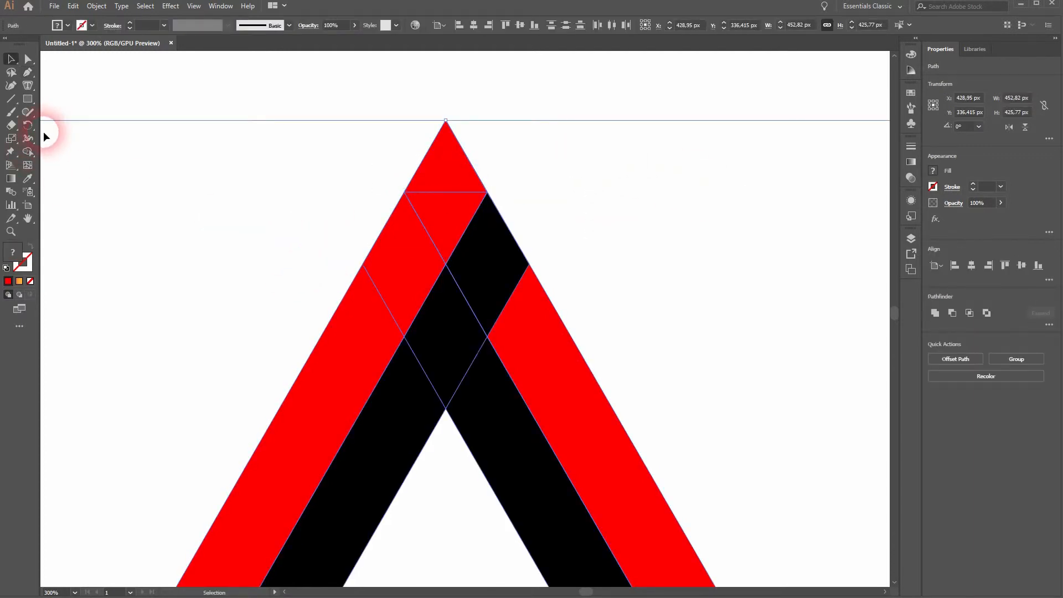
key("shift+m")
left_click(446, 163, "alt")
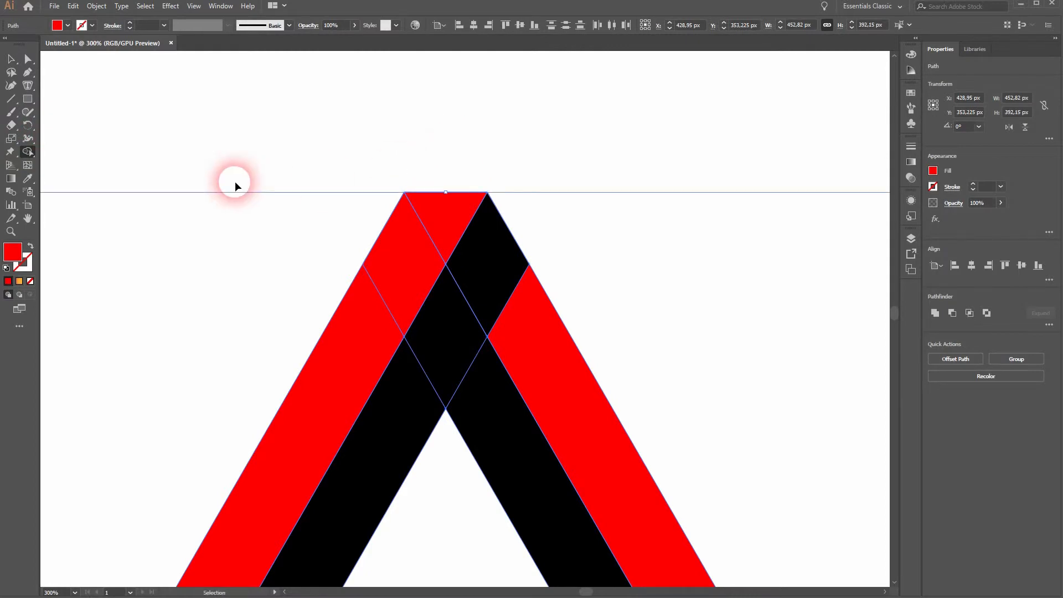
Select the whole triangle and merge the bottom bar with the inner left bar into one band with the Shape Builder tool
key("ctrl+0")
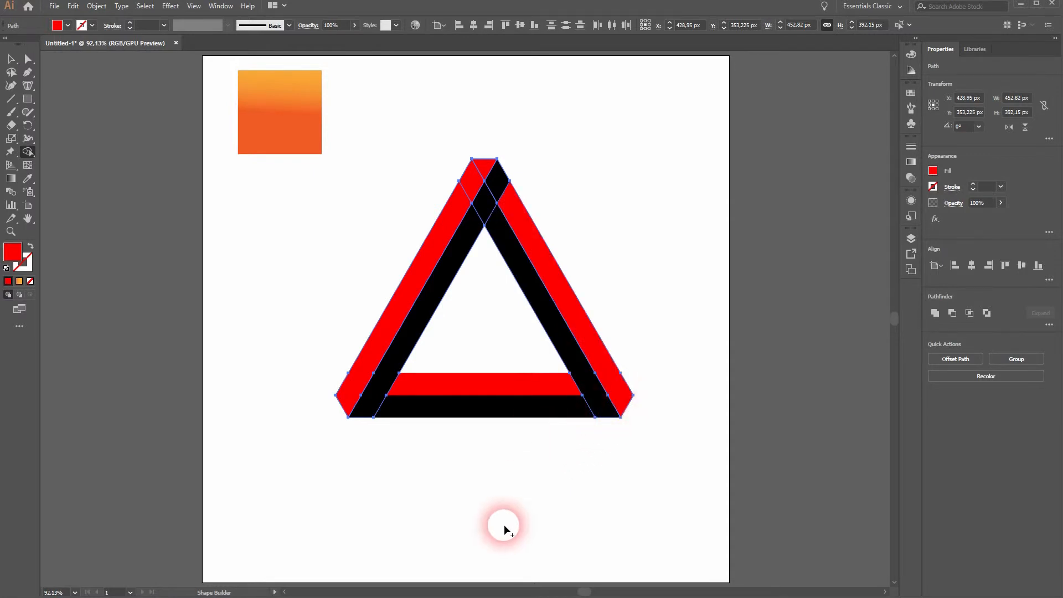
left_click(11, 58)
left_click_drag(448, 485, 686, 300)
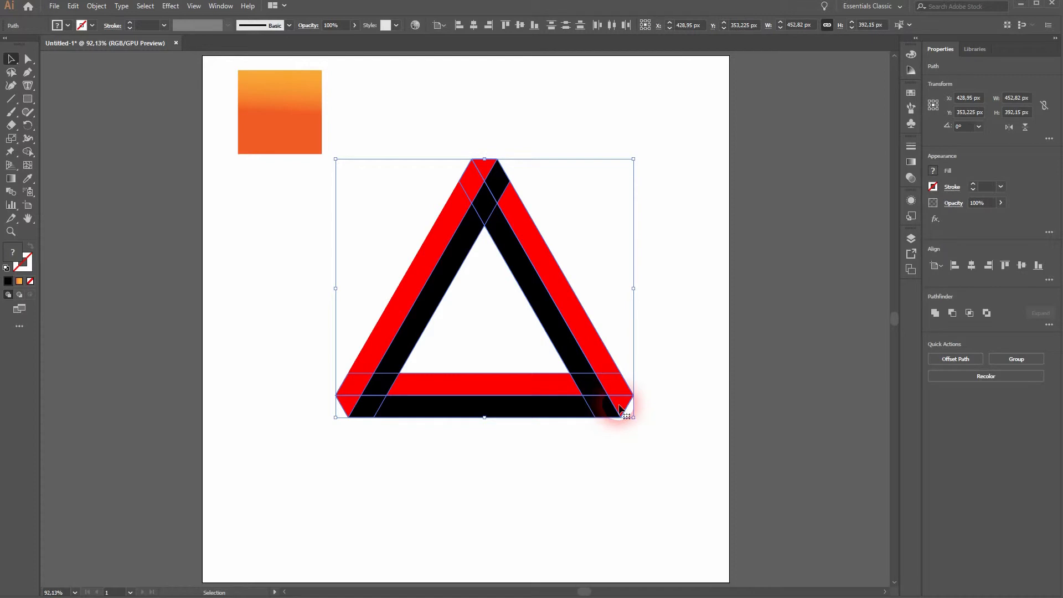
left_click_drag(340, 458, 685, 148)
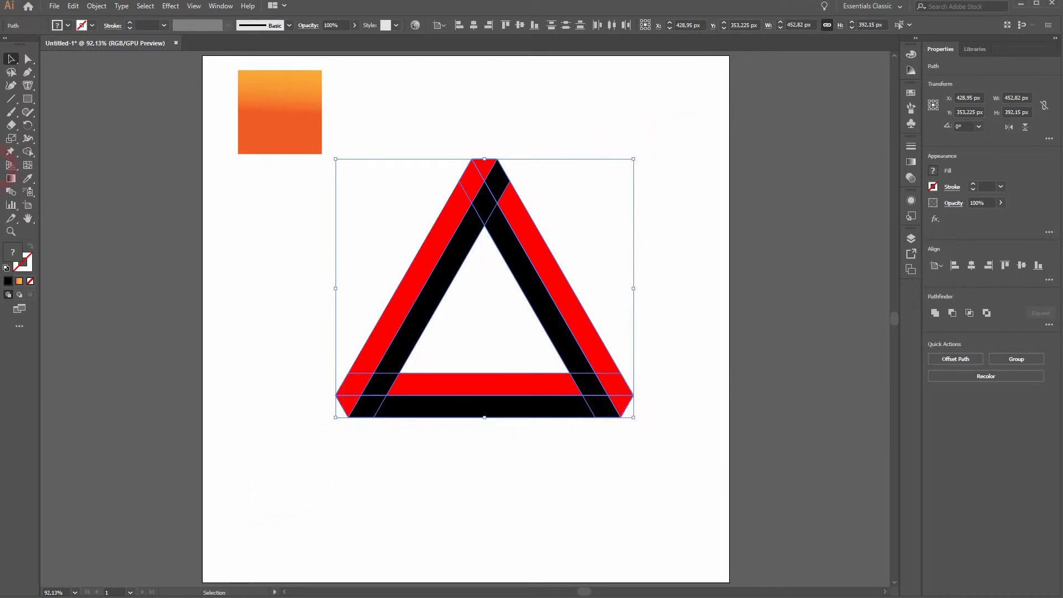
left_click(28, 149)
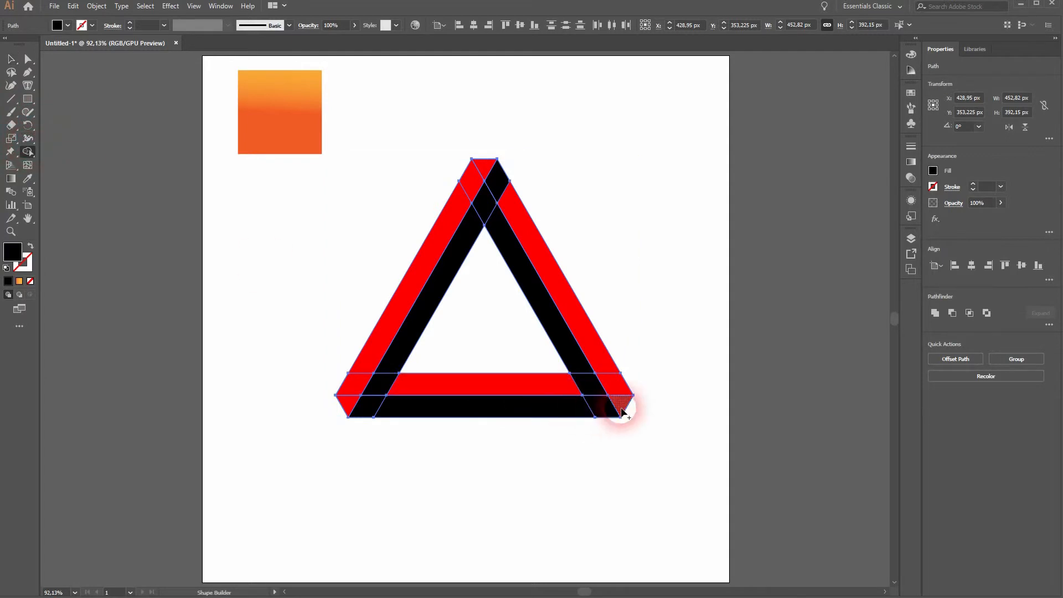
mouse_move(595, 412)
left_mouse_down()
mouse_move(403, 412)
mouse_move(369, 405)
mouse_move(391, 362)
left_mouse_up()
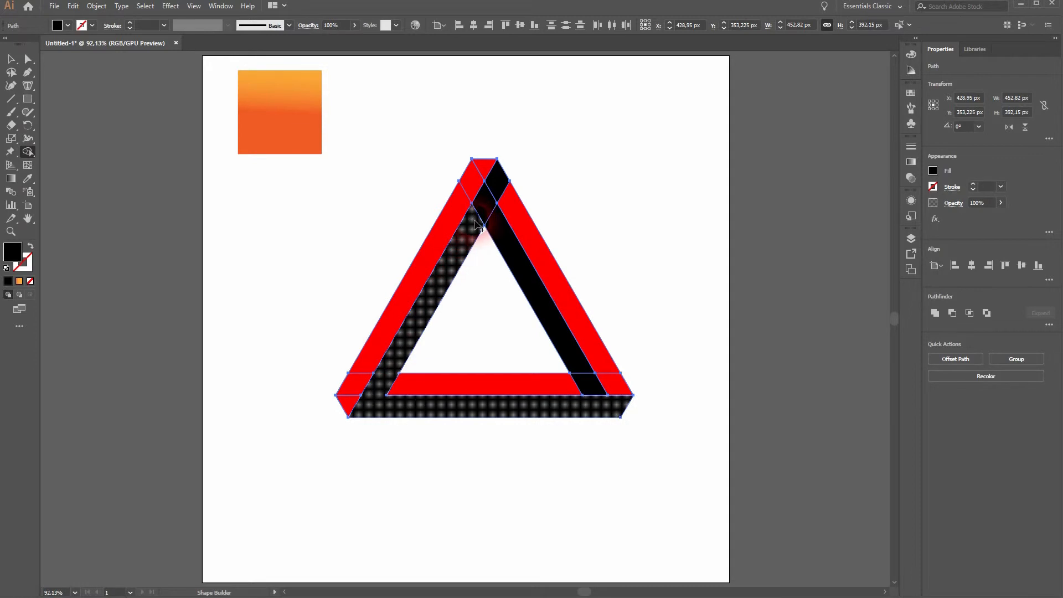
mouse_move(397, 370)
left_mouse_down()
mouse_move(382, 387)
mouse_move(356, 375)
mouse_move(447, 218)
mouse_move(451, 178)
mouse_move(464, 171)
mouse_move(496, 233)
mouse_move(480, 195)
left_mouse_up()
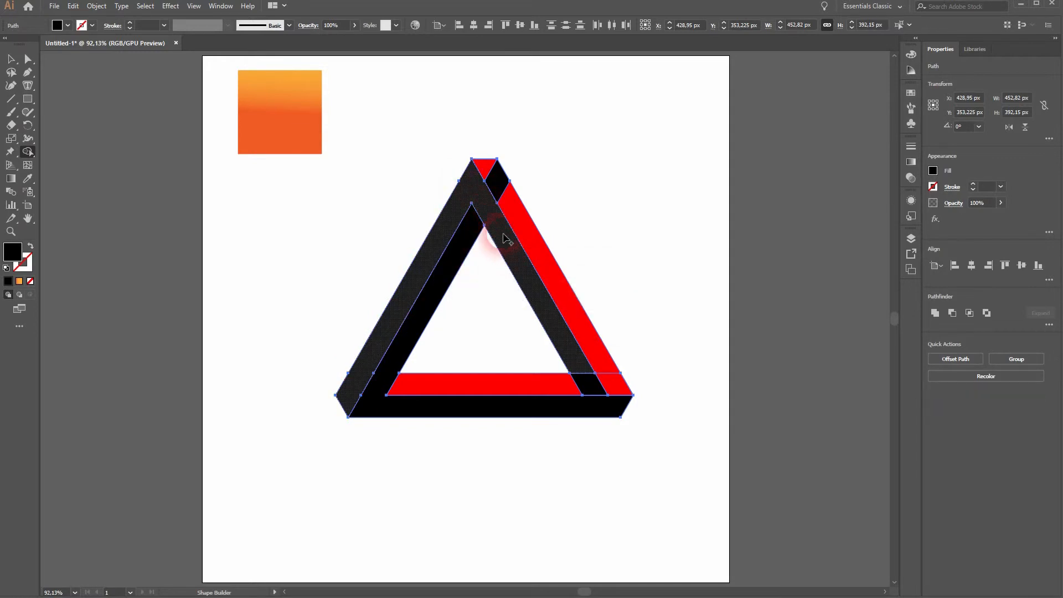
Merge the outer left bar with the inner right bar, and the outer right bar with the inner bottom bar, using Shape Builder
left_click_drag(514, 251, 520, 266)
mouse_move(557, 387)
left_mouse_down()
mouse_move(611, 380)
mouse_move(606, 354)
left_mouse_up()
mouse_move(533, 233)
left_mouse_down()
mouse_move(487, 166)
mouse_move(491, 175)
left_mouse_up()
Fill all three bands with the orange gradient sampled from the square using the Eyedropper, and deselect
left_click(10, 59)
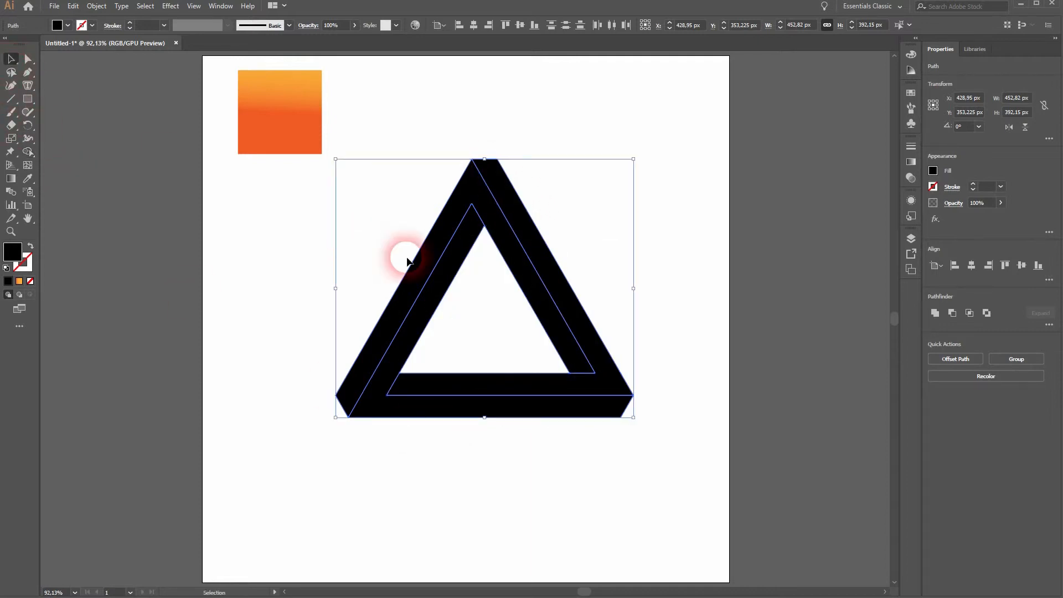
key("i")
left_click(227, 122)
left_click(281, 122)
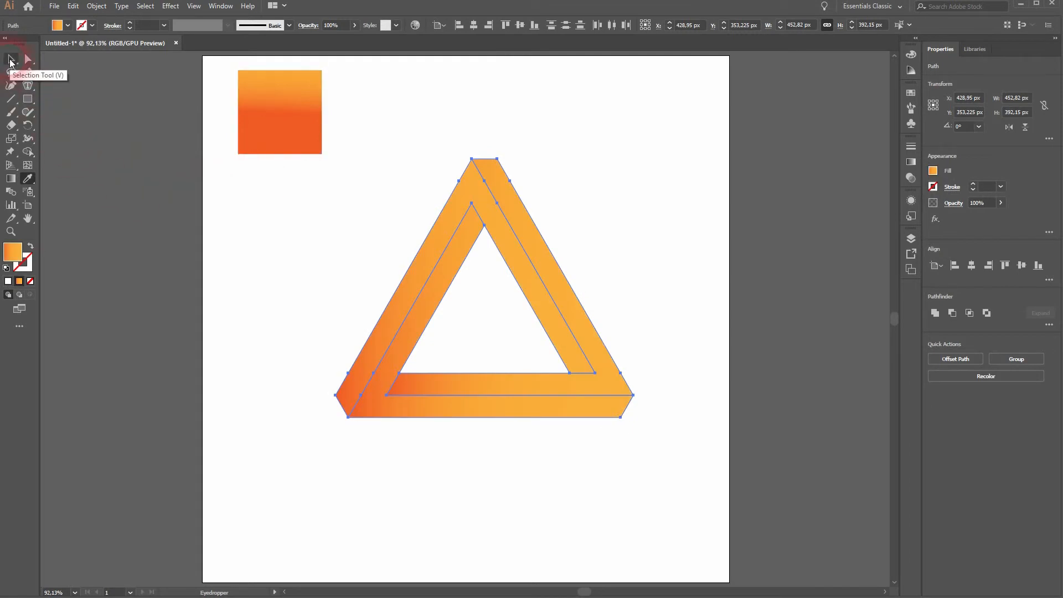
left_click(10, 60)
left_click(429, 463)
Give the three triangle bands a black 3 pt stroke and deselect them
left_click_drag(339, 483, 676, 235)
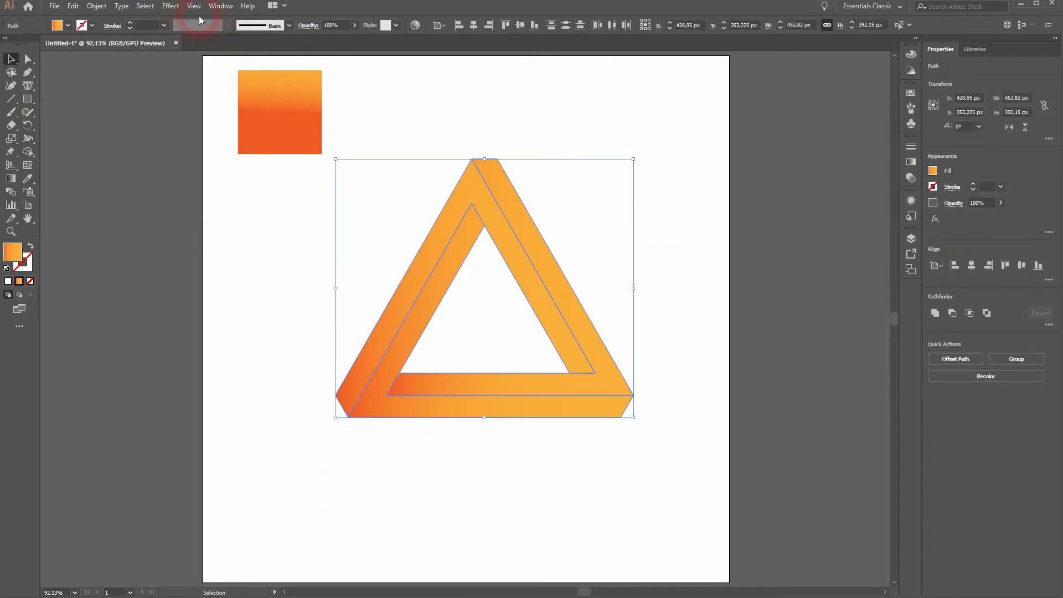
left_click(58, 25)
left_click(42, 47)
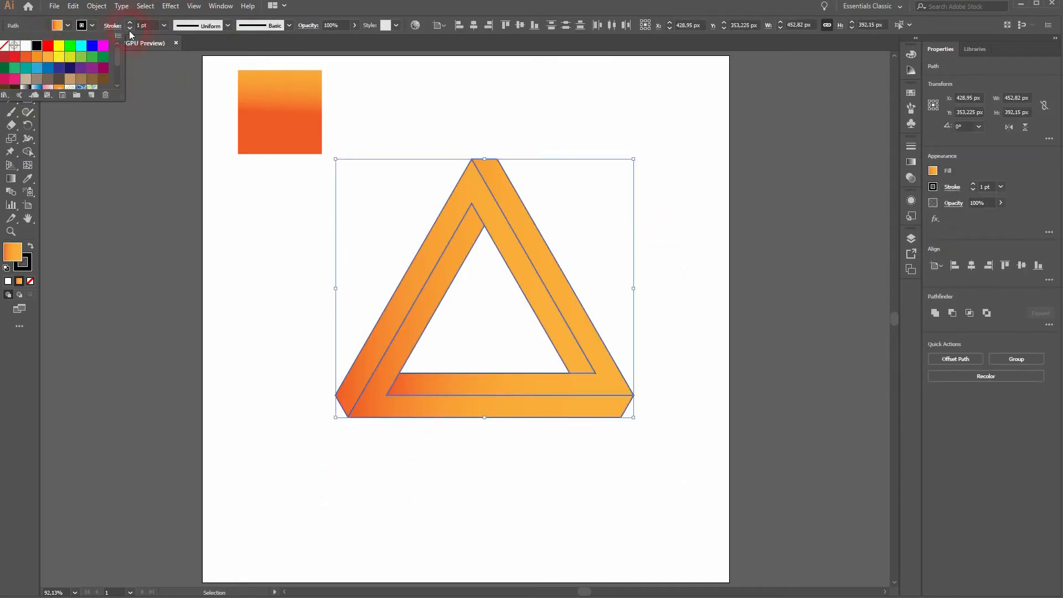
left_click(128, 24)
left_click(129, 25)
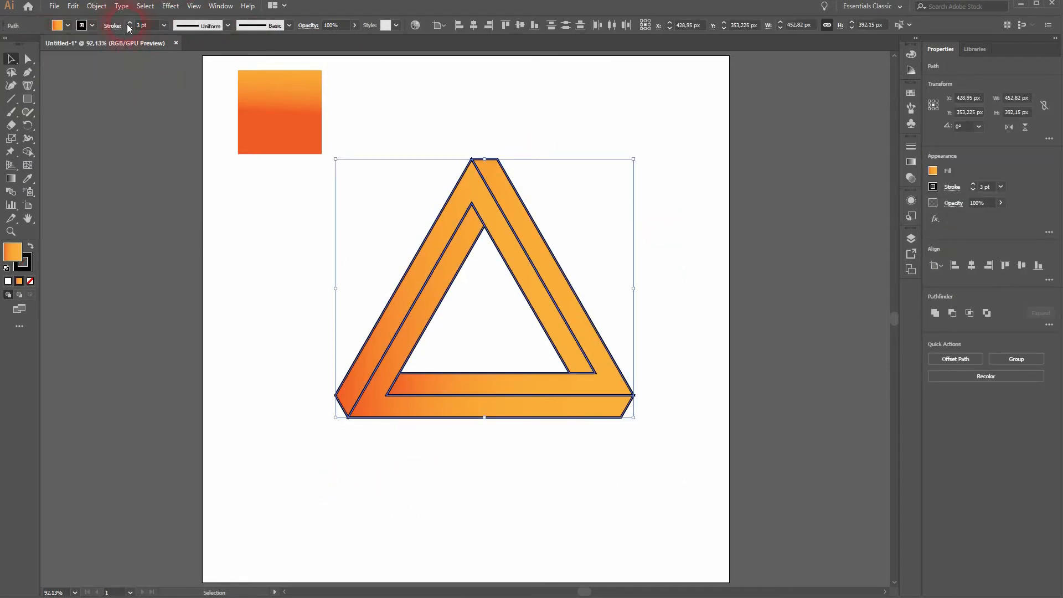
left_click(271, 341)
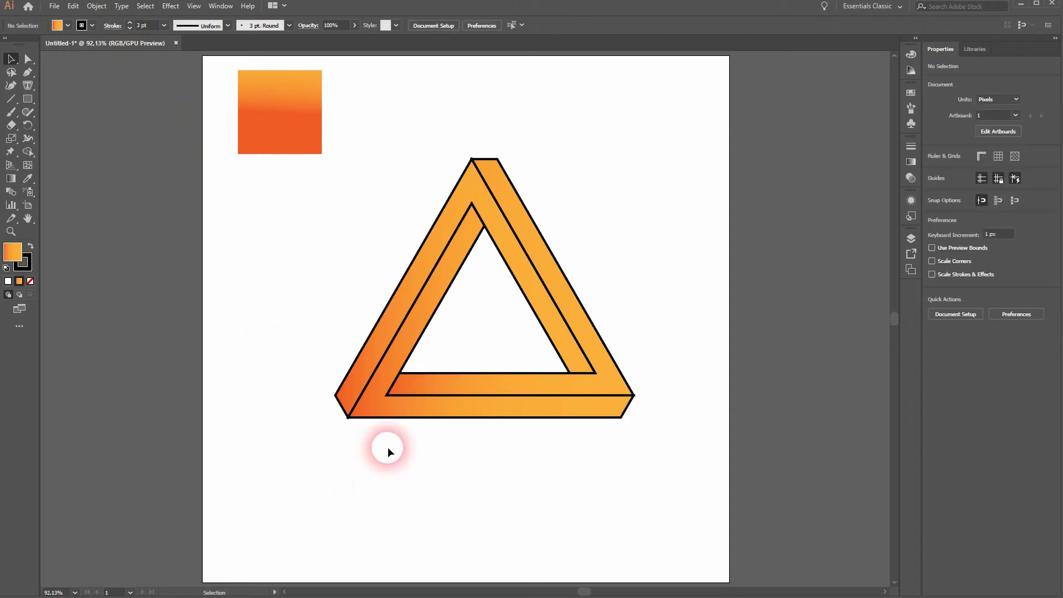
scroll(338, 446, "up", 5)
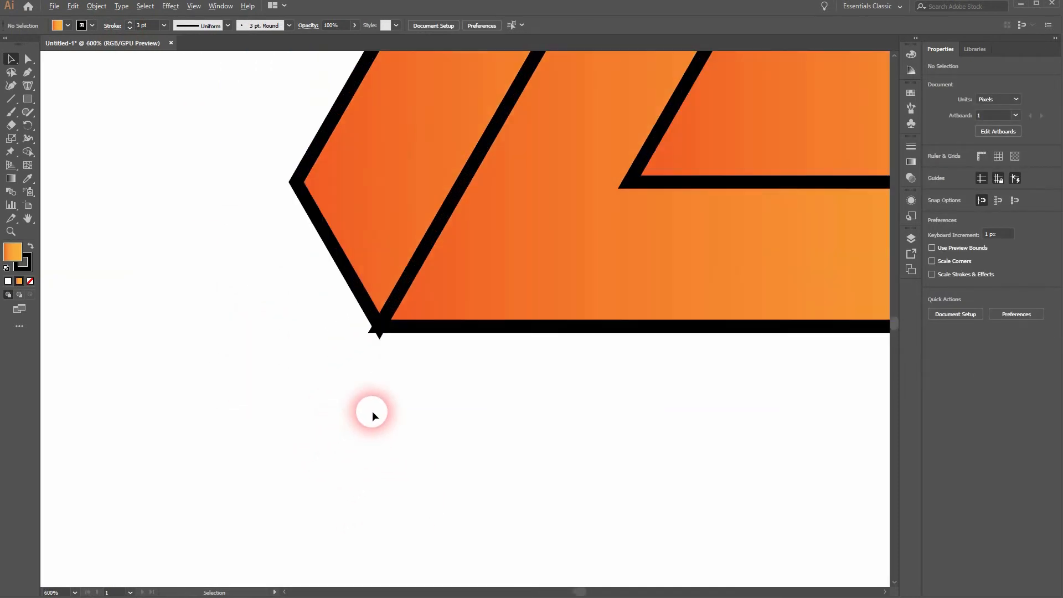
left_click(690, 154)
key("a")
key("ctrl+0")
key("v")
left_click_drag(321, 458, 695, 159)
left_click(782, 207)
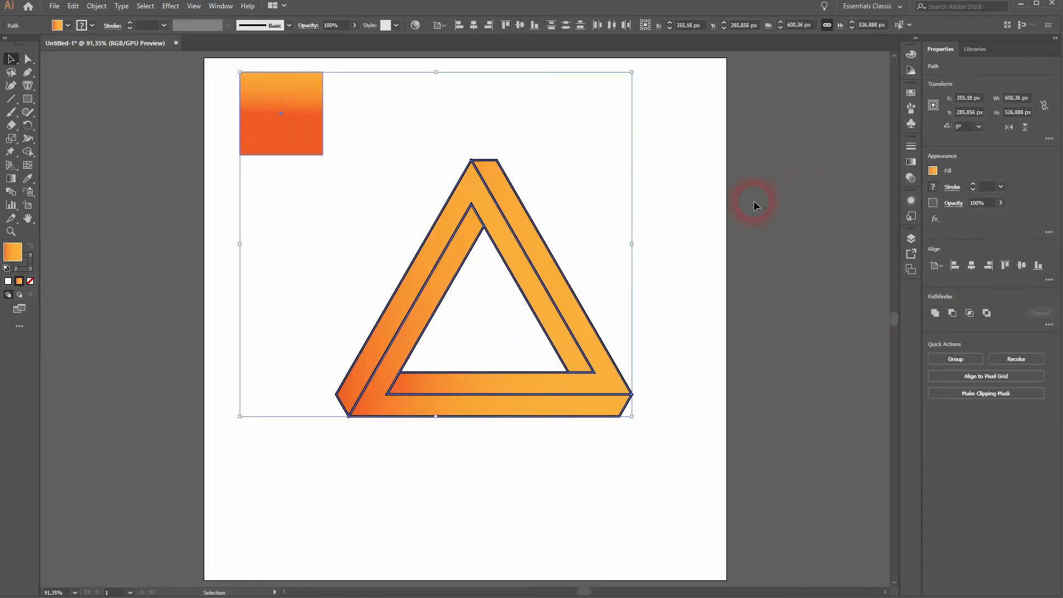
Select the triangle bands without the square, set their stroke corners to Round Join, and check the lower-left corner
left_click_drag(375, 175, 682, 503)
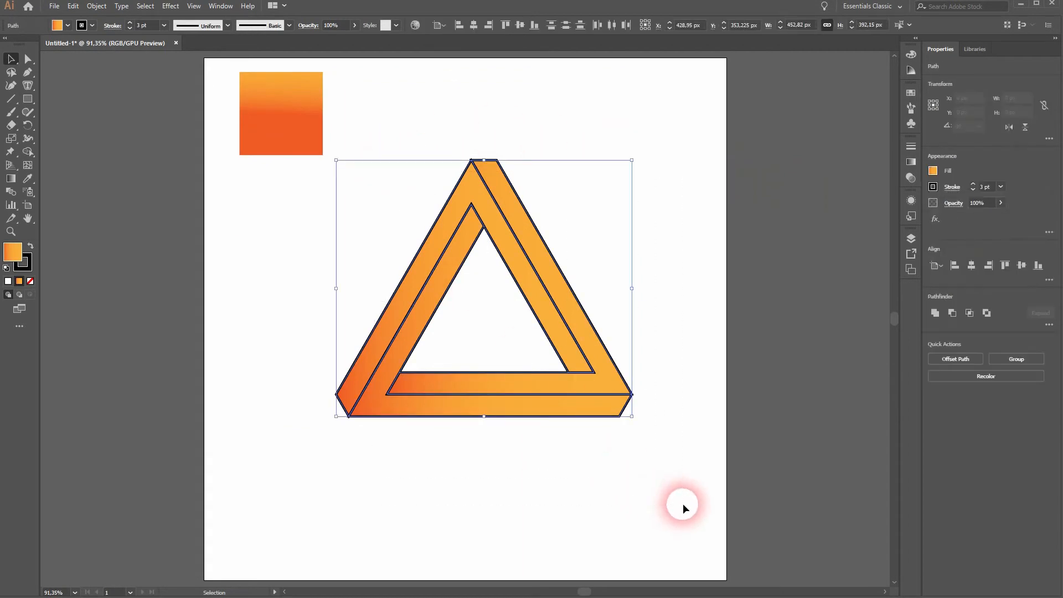
left_click(912, 146)
left_click(220, 5)
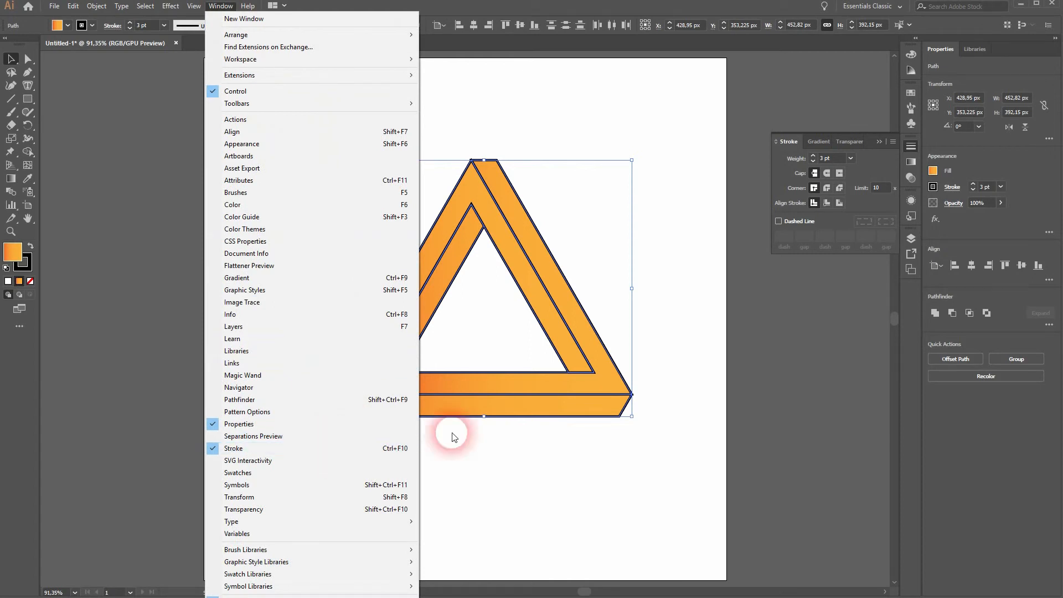
left_click(825, 189)
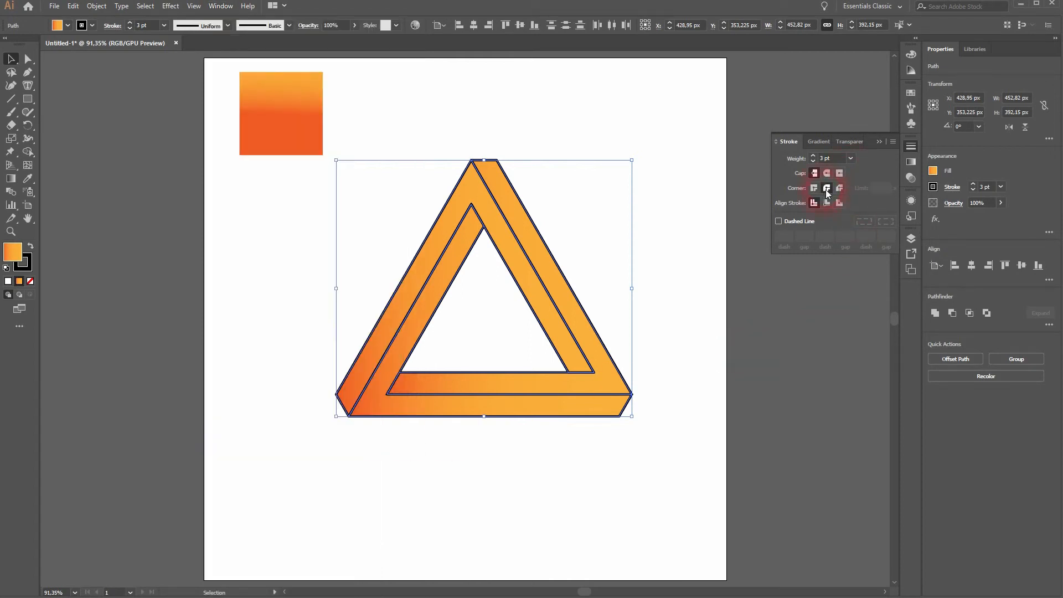
left_click(815, 189)
left_click(829, 185)
left_click(369, 454)
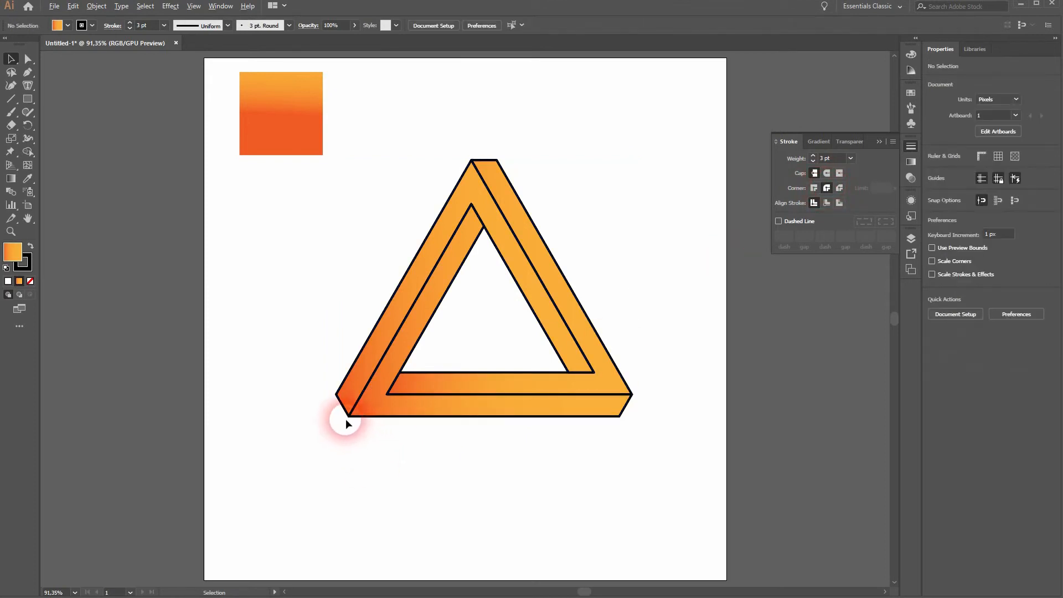
scroll(345, 419, "up", 6)
key("ctrl+0")
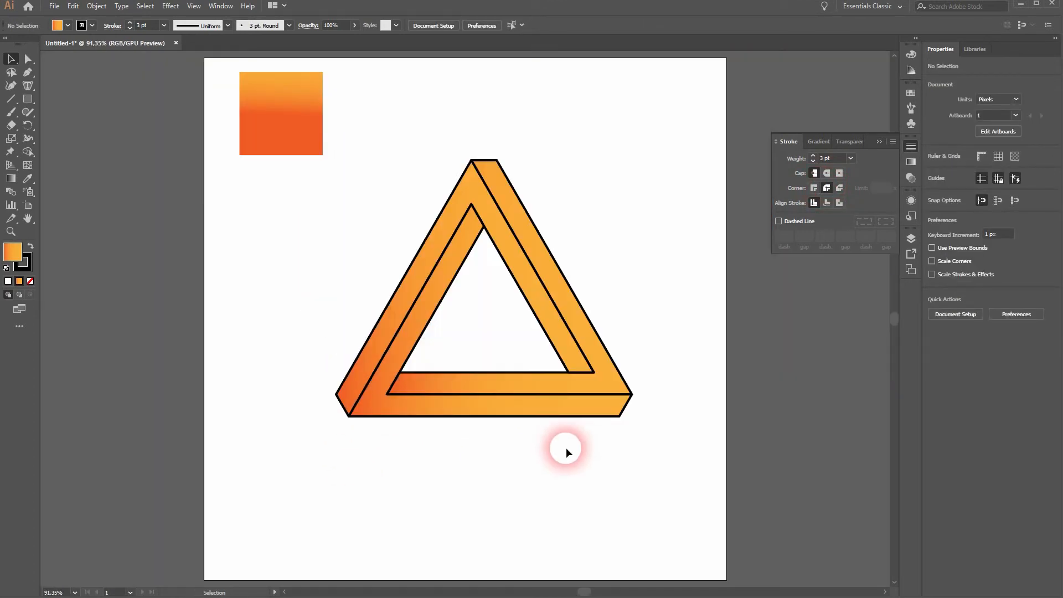
Turn the linear gradient of the band along the bottom and inner left side diagonally with the Gradient tool
left_click(418, 326)
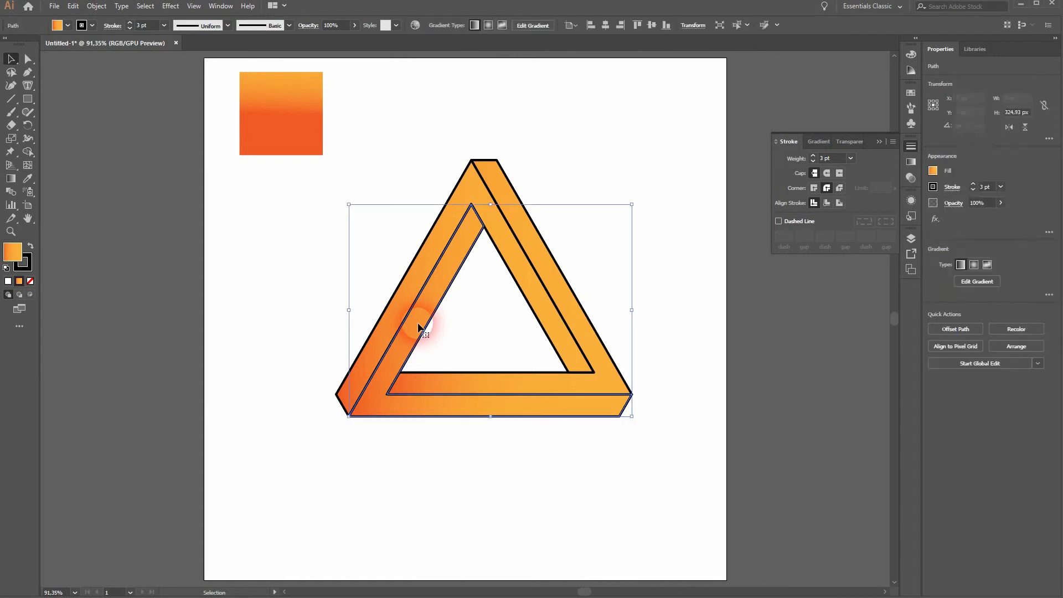
left_click(876, 143)
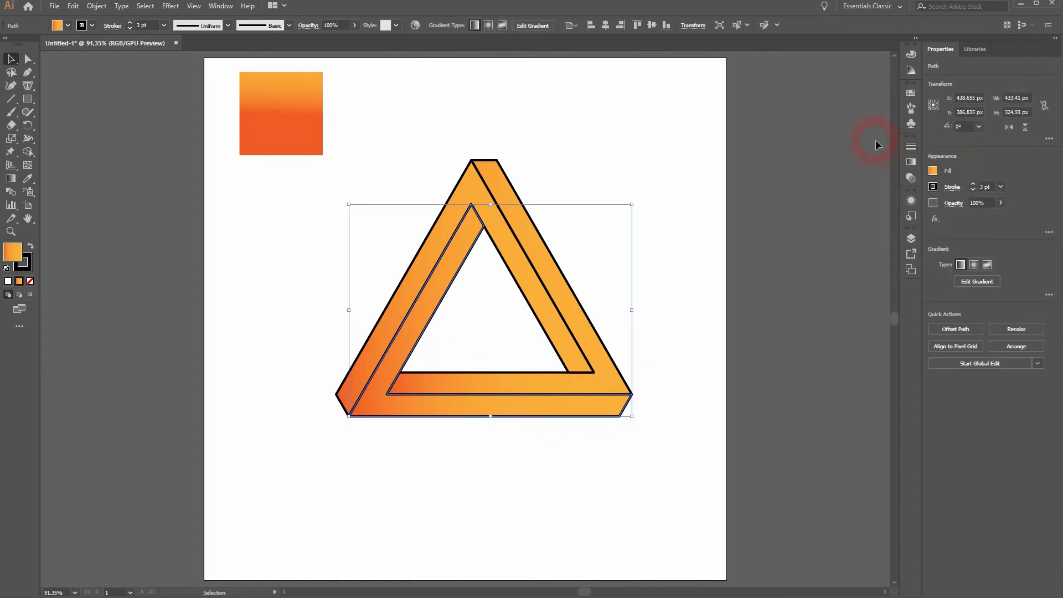
left_click(905, 164)
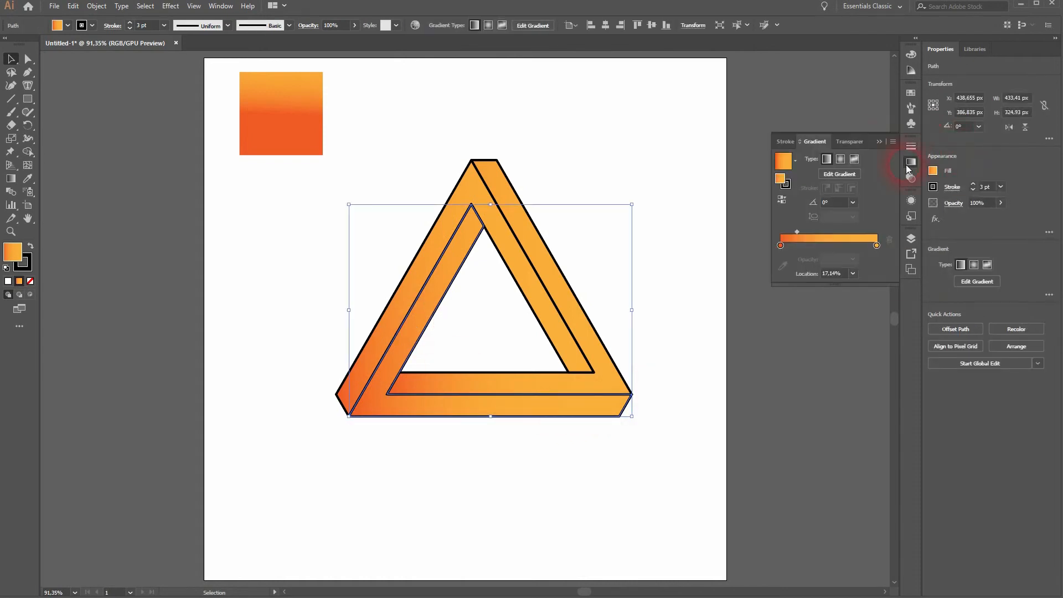
left_click(878, 142)
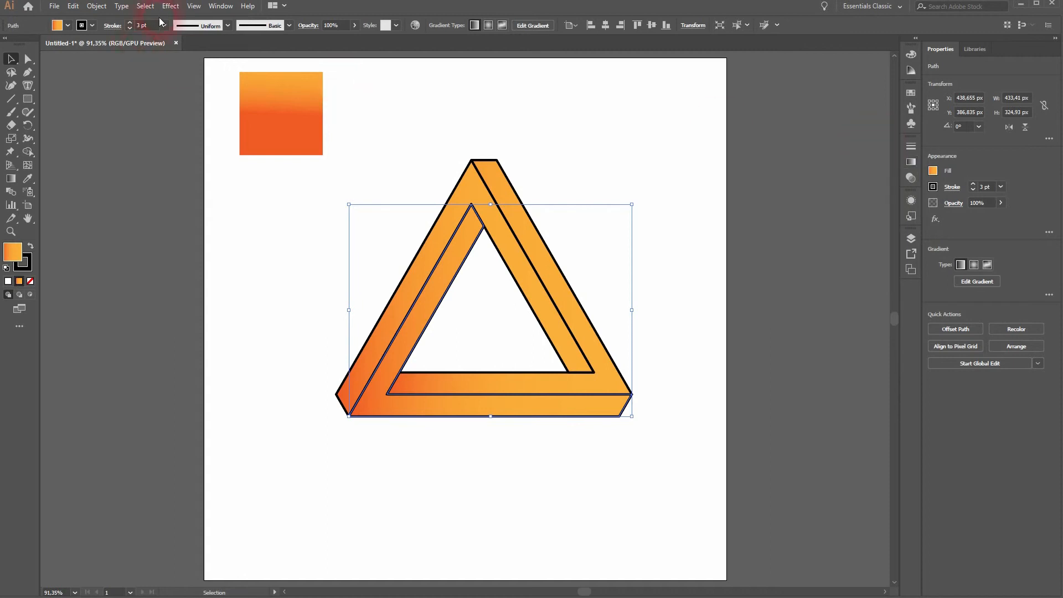
left_click(220, 5)
left_click(308, 278)
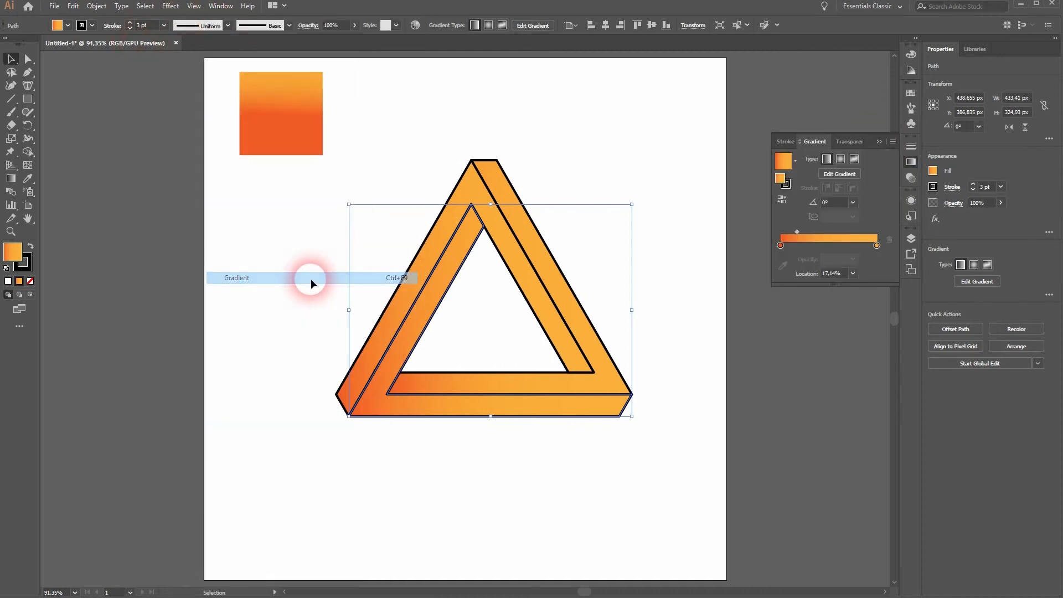
left_click(876, 143)
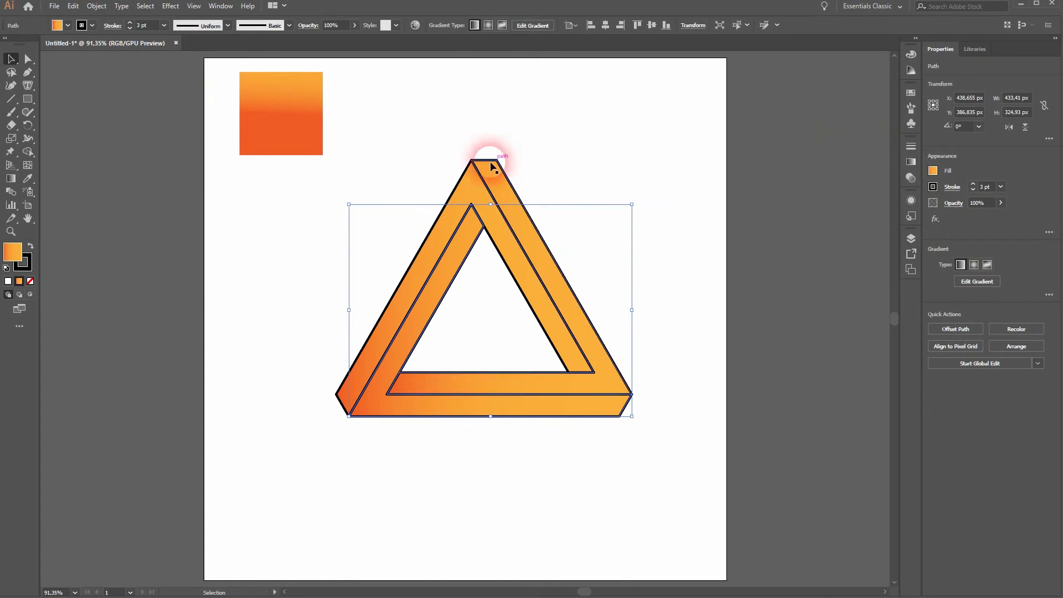
left_click(11, 178)
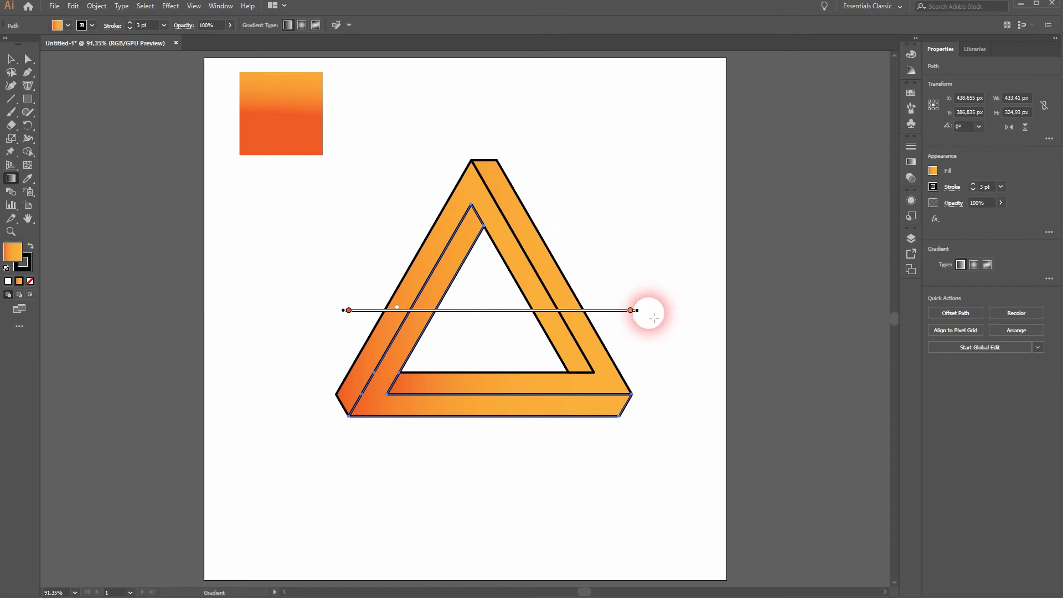
mouse_move(647, 320)
left_mouse_down()
mouse_move(544, 182)
mouse_move(444, 162)
left_mouse_up()
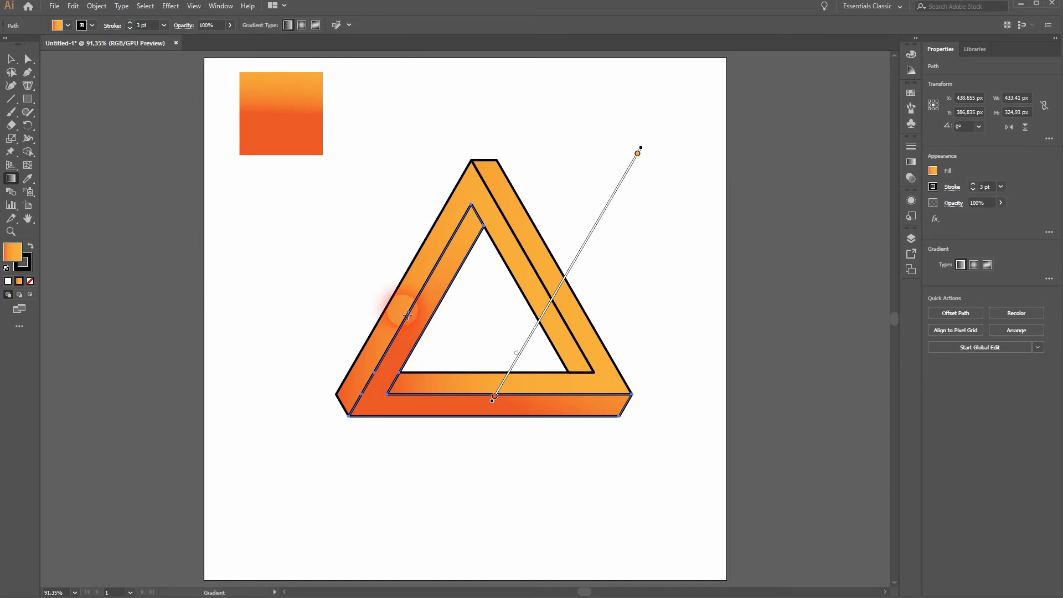
Rotate the gradient of the outer right band so its red end lies at the triangle's apex
key("v")
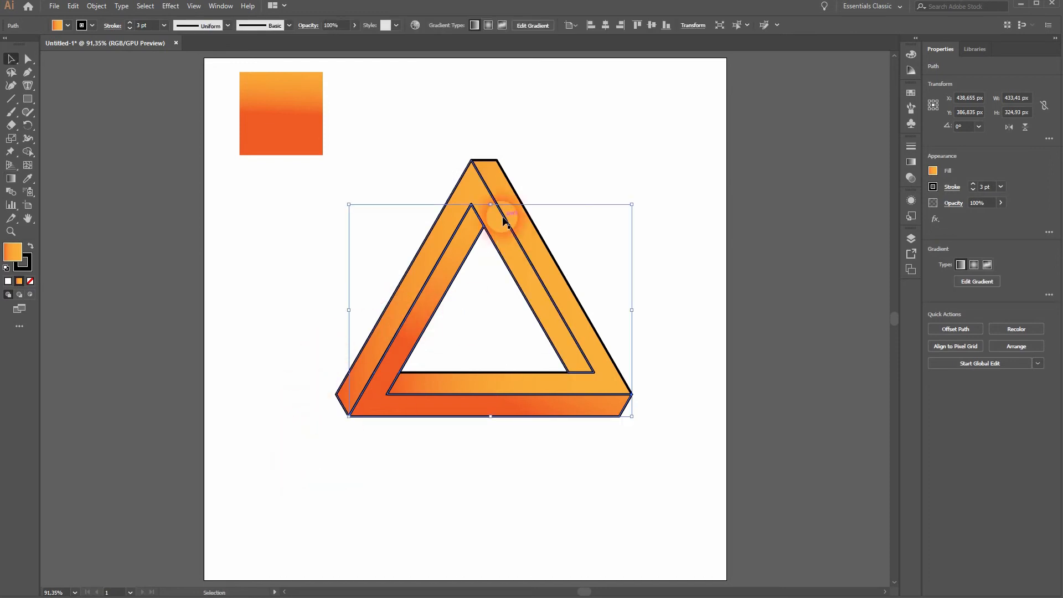
left_click(11, 179)
left_click_drag(640, 280, 413, 455)
Rotate the gradient of the outer left band so red lies at the lower-left corner and orange at the apex
key("v")
left_click(368, 360)
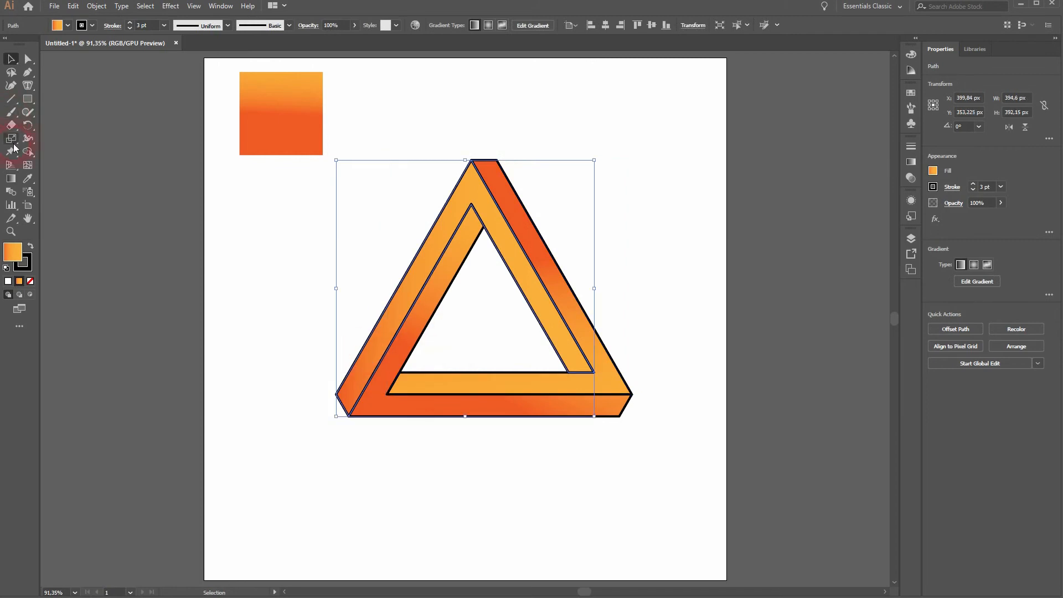
left_click(11, 179)
mouse_move(612, 294)
left_mouse_down()
mouse_move(616, 334)
mouse_move(422, 529)
mouse_move(472, 143)
mouse_move(596, 247)
mouse_move(575, 299)
mouse_move(540, 213)
mouse_move(481, 166)
mouse_move(443, 158)
left_mouse_up()
Redirect the bottom band's gradient so orange fills the lower-left corner and red covers both of the band's ends
key("v")
left_click(407, 411)
left_click(11, 179)
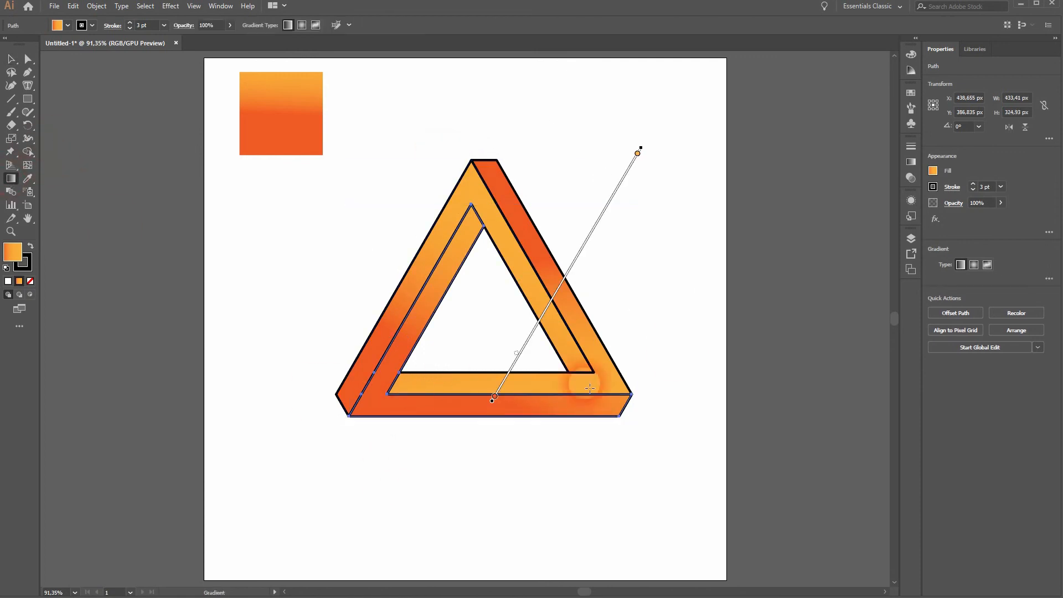
mouse_move(647, 148)
left_mouse_down()
mouse_move(374, 263)
mouse_move(712, 367)
mouse_move(481, 553)
mouse_move(367, 476)
left_mouse_up()
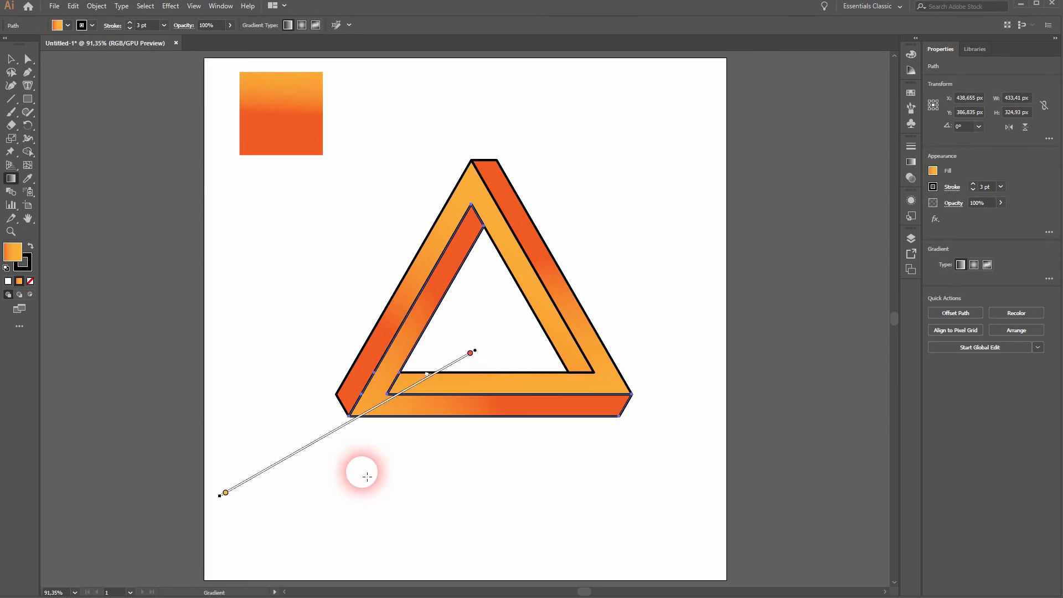
Select the whole triangle and scale it down proportionally about its centre to about 336 × 291 px
key("v")
left_click(543, 501)
left_click_drag(294, 499, 688, 277)
left_click_drag(631, 160, 594, 194)
left_click(674, 328)
Reduce the stroke weight of the triangle bands to 1 pt and deselect them
left_click_drag(337, 424, 603, 249)
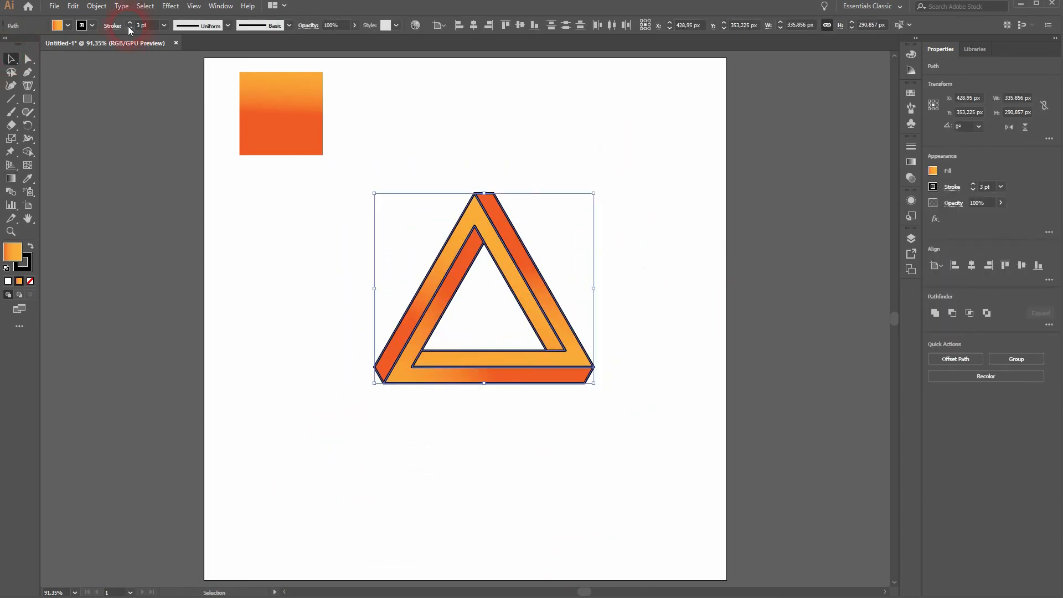
left_click(129, 28)
left_click(130, 29)
left_click(320, 454)
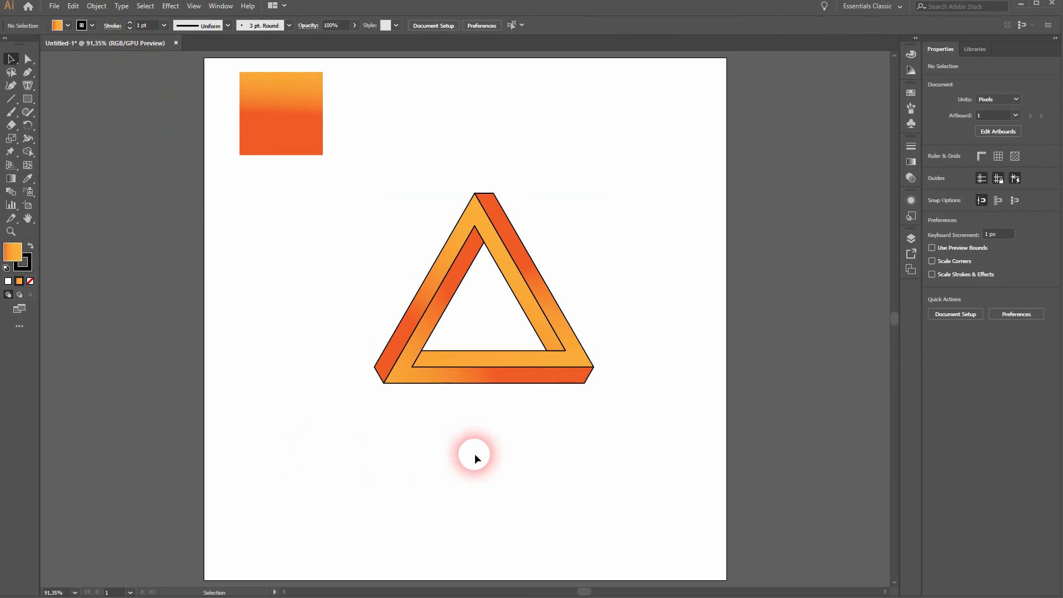